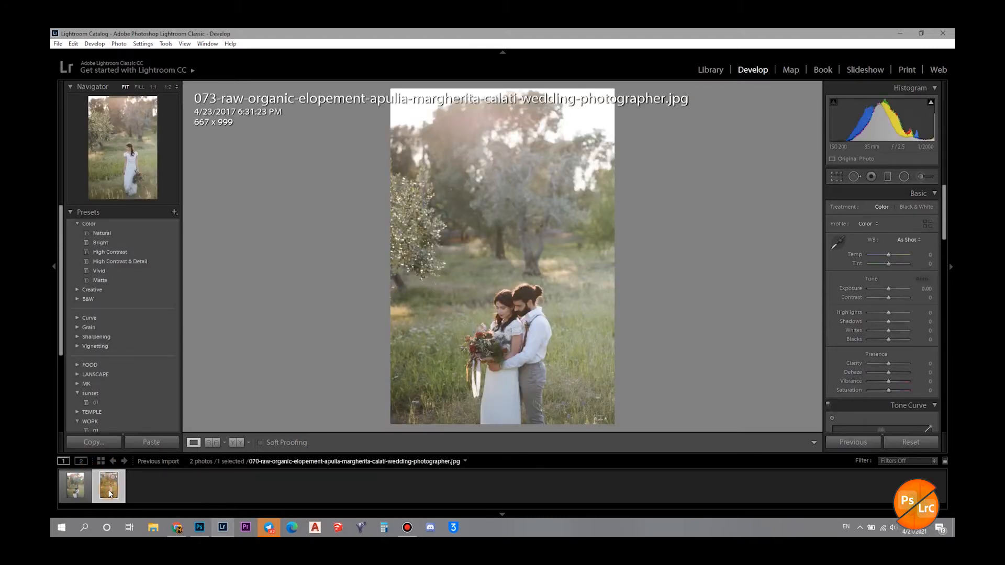
- Select the photo of the bride standing alone and straighten its crop to an angle of 0.36
click(79, 492)
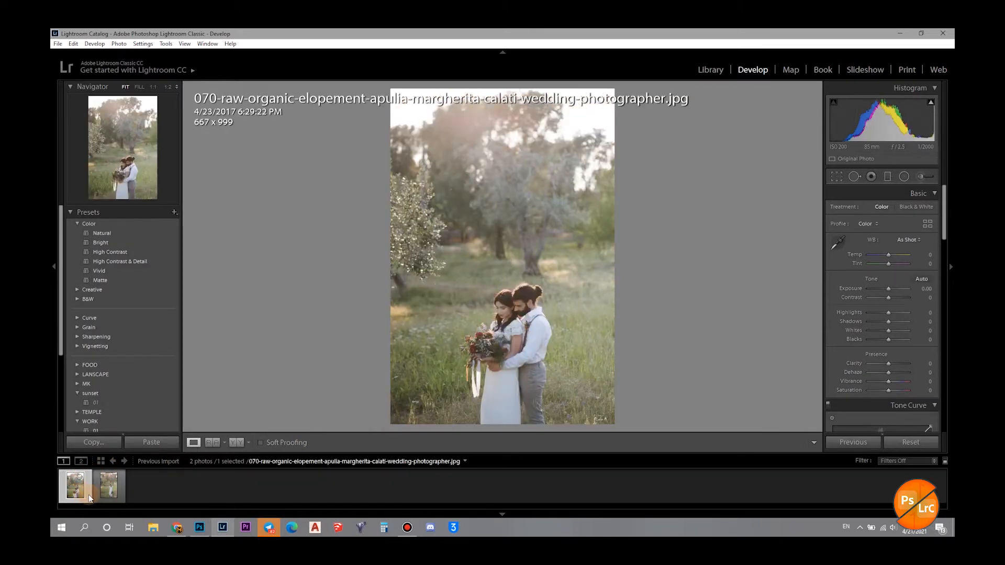
click(103, 492)
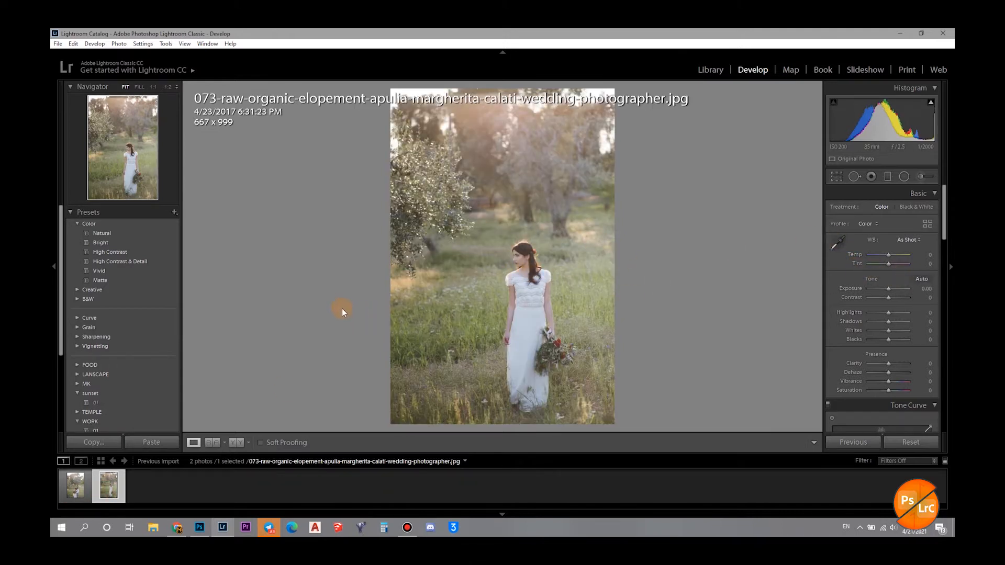
key(r)
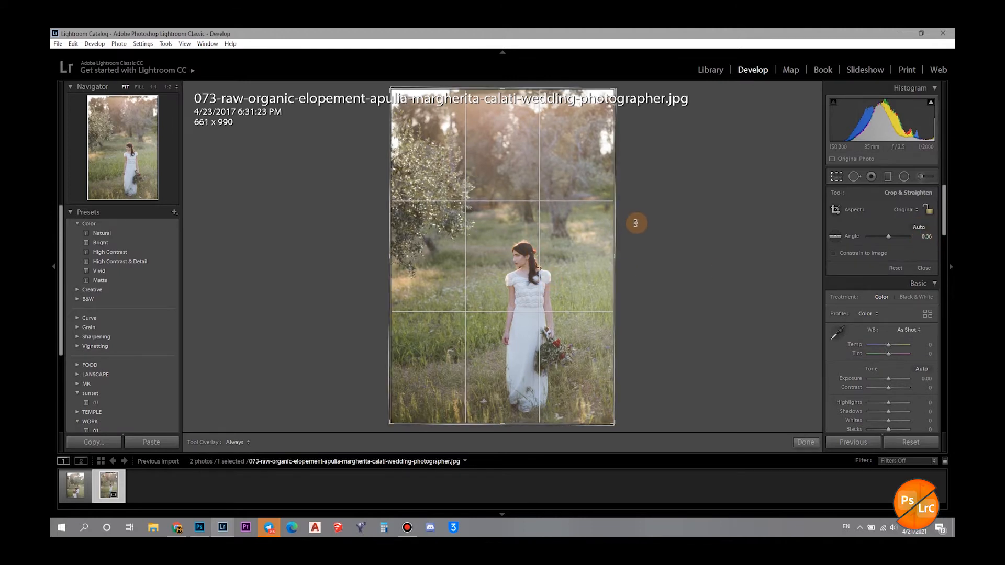
key(Return)
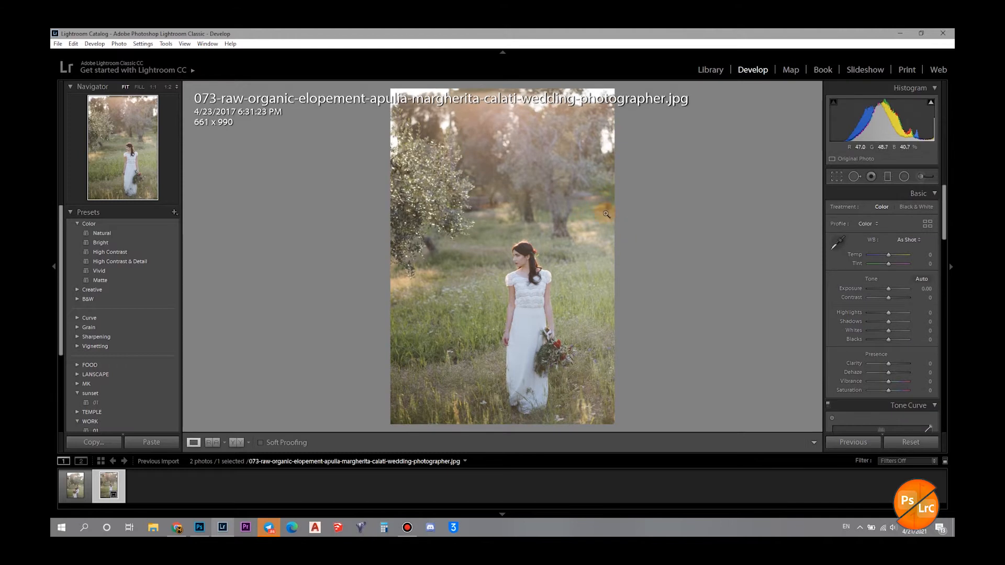
- Show the before and after versions side by side and inspect the bride up close
key(y)
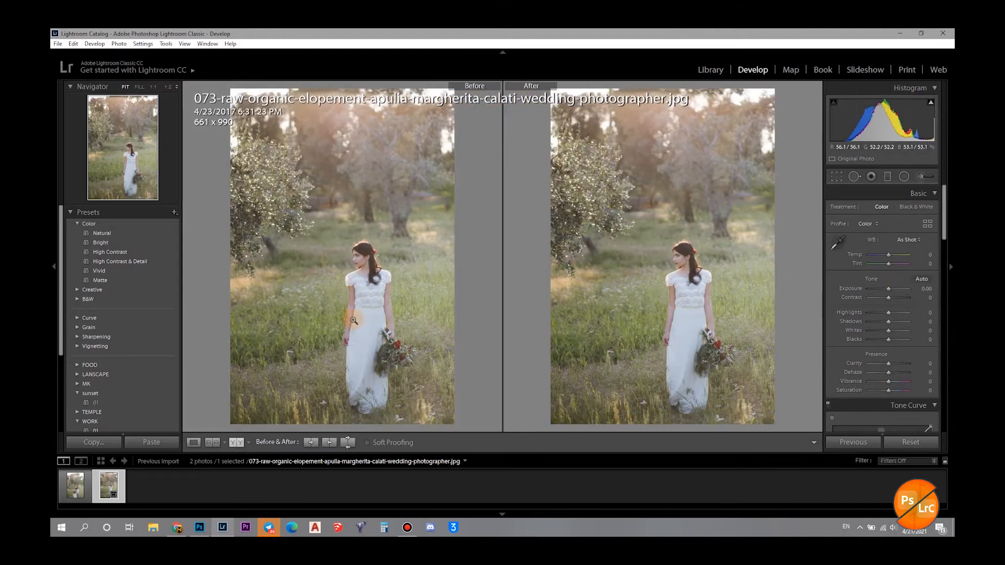
key(y)
click(237, 442)
click(712, 283)
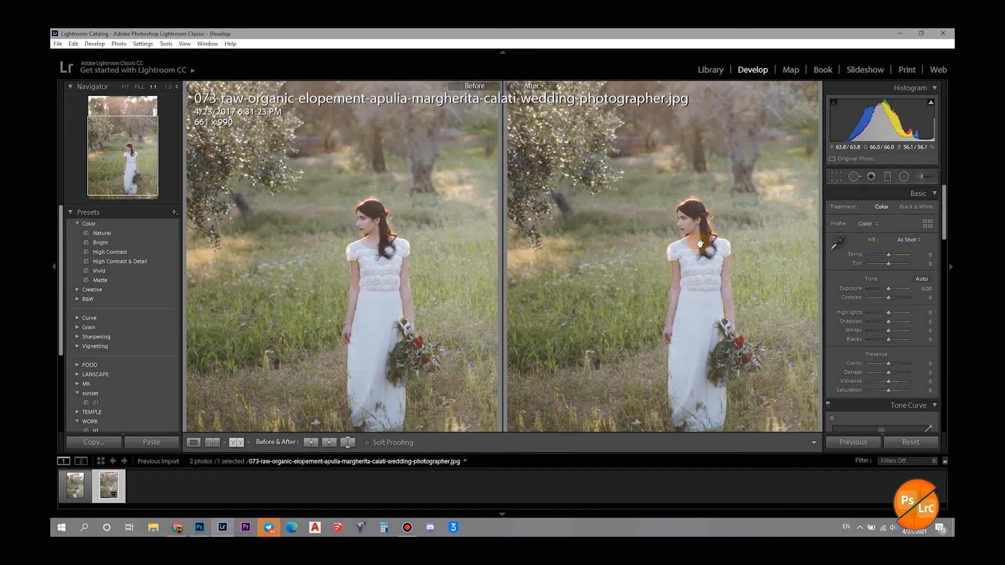
click(700, 271)
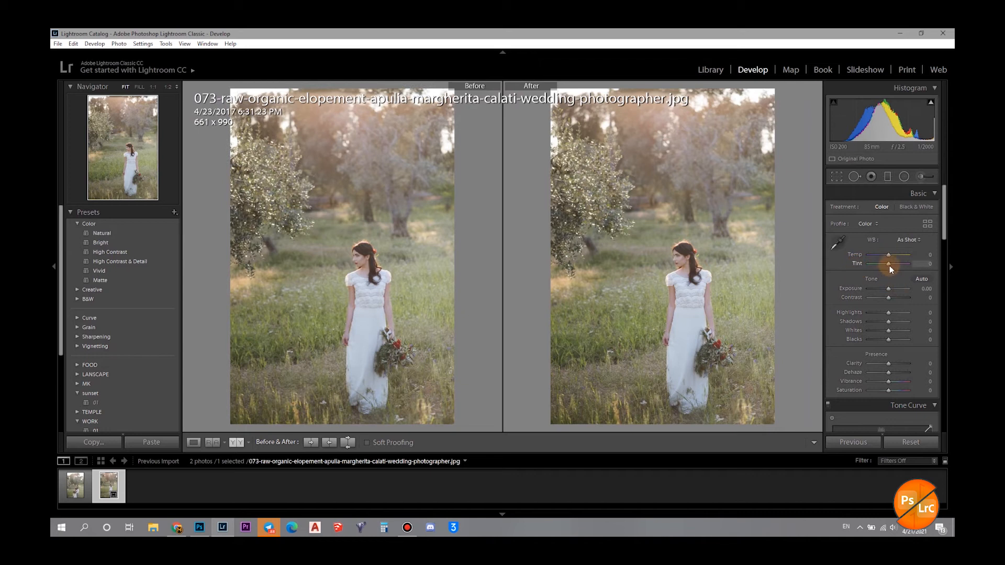
- Set the white balance to Temp +5 and Tint +19, and the tone to Exposure +0.11, Contrast +26 and Highlights -100
drag(890, 265, 894, 267)
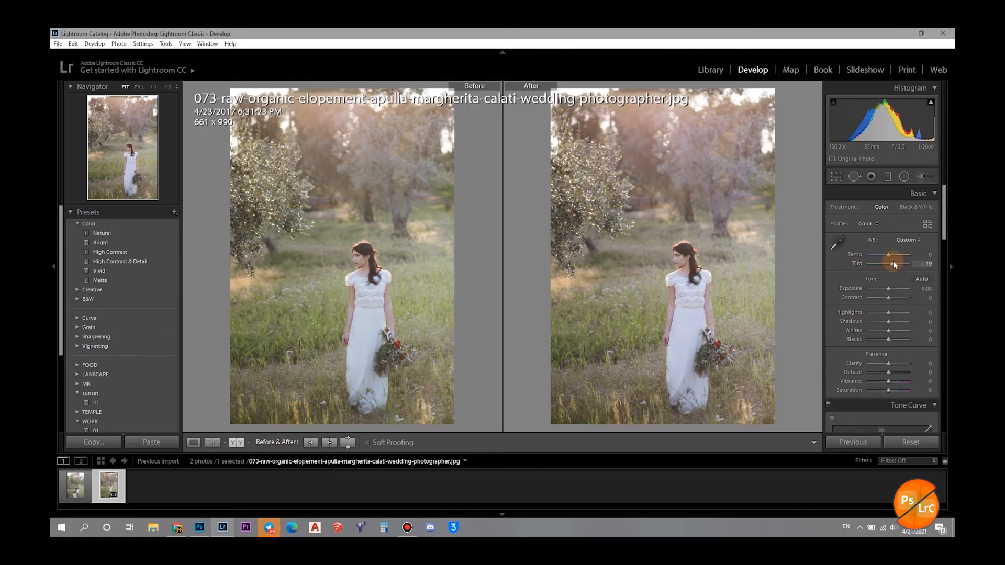
drag(890, 256, 892, 256)
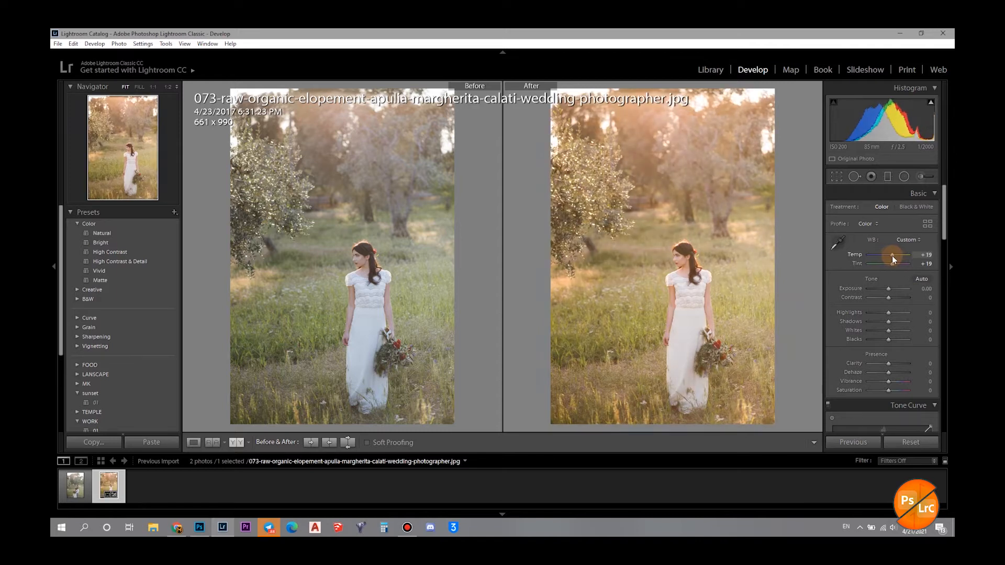
drag(890, 290, 825, 325)
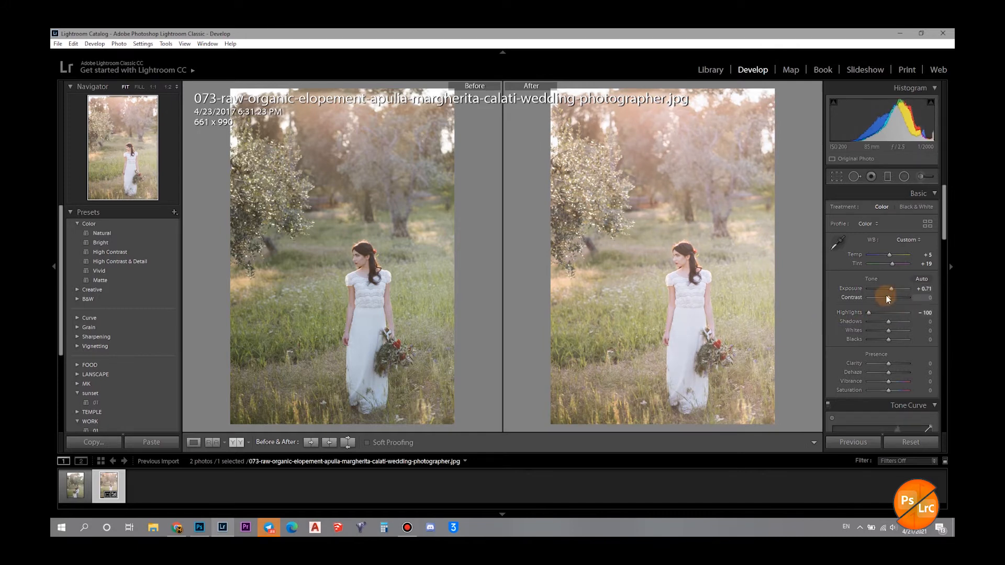
drag(890, 298, 889, 290)
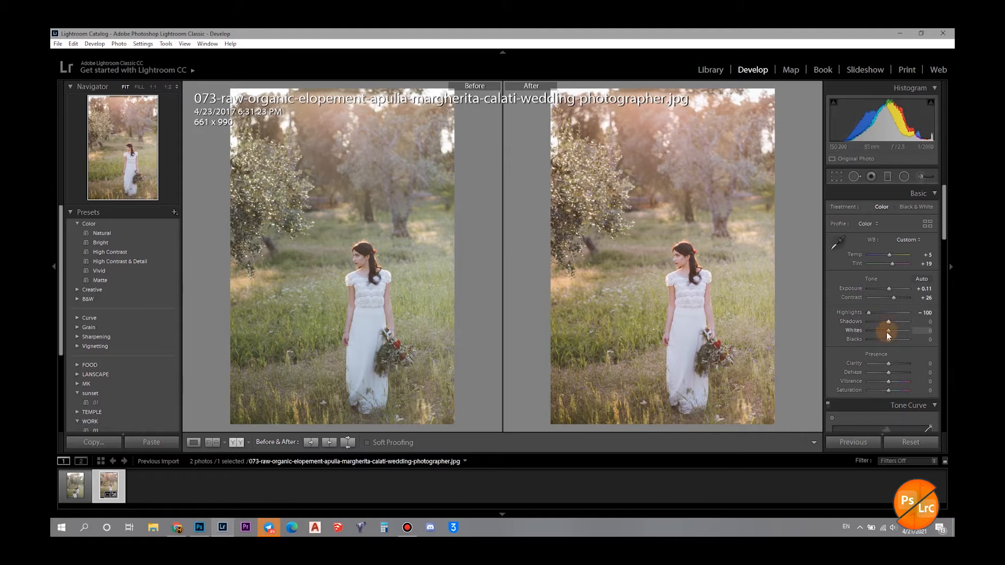
- Set Highlights to +24 and Whites to -33, with Clarity +43, Dehaze +21, Vibrance +10 and Saturation -14
drag(947, 237, 946, 250)
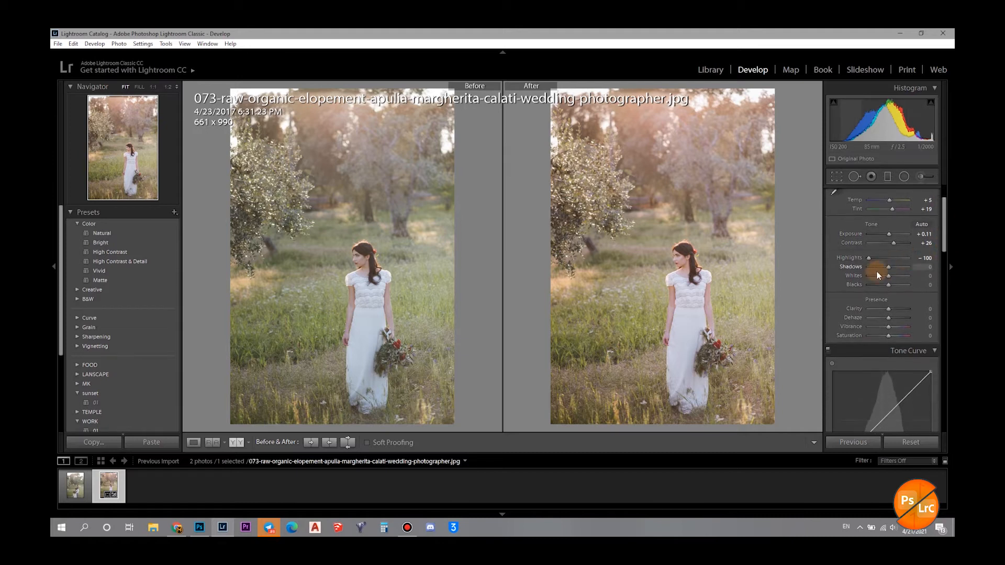
mouse_move(888, 275)
mouse_down()
mouse_move(876, 277)
mouse_move(885, 254)
mouse_move(888, 265)
mouse_move(871, 260)
mouse_move(895, 259)
mouse_up()
mouse_move(890, 309)
mouse_down()
mouse_move(903, 309)
mouse_move(894, 321)
mouse_up()
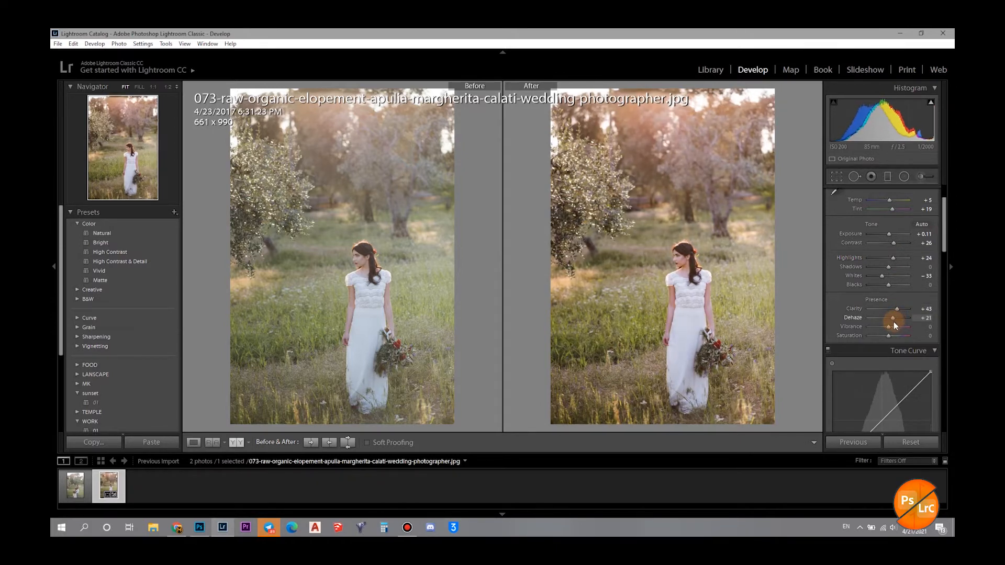
key(z)
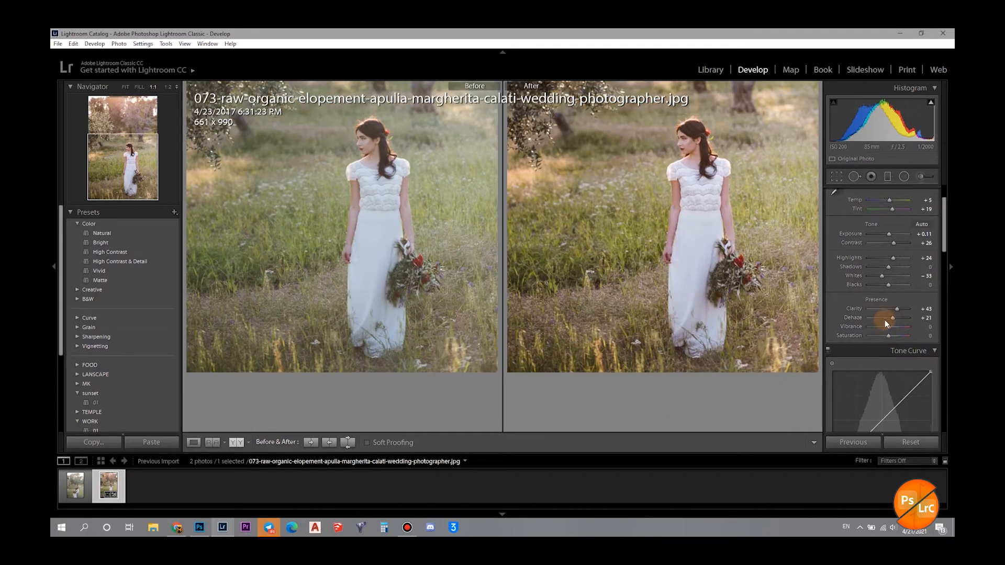
drag(888, 328, 886, 335)
- Set the saturation of the green, aqua and magenta colour ranges to -100 and adjust the aqua luminance
drag(944, 251, 917, 294)
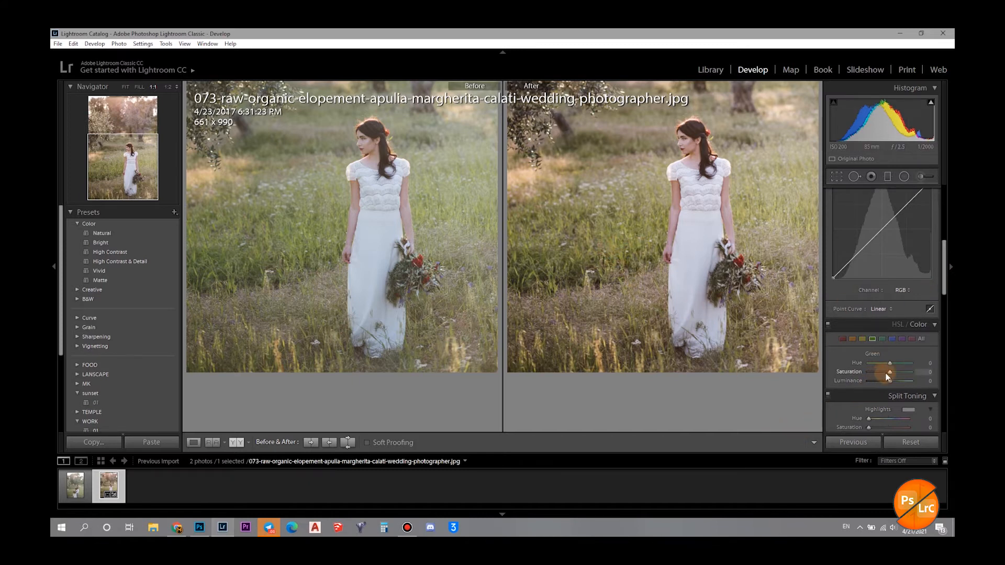
drag(889, 373, 867, 372)
click(878, 340)
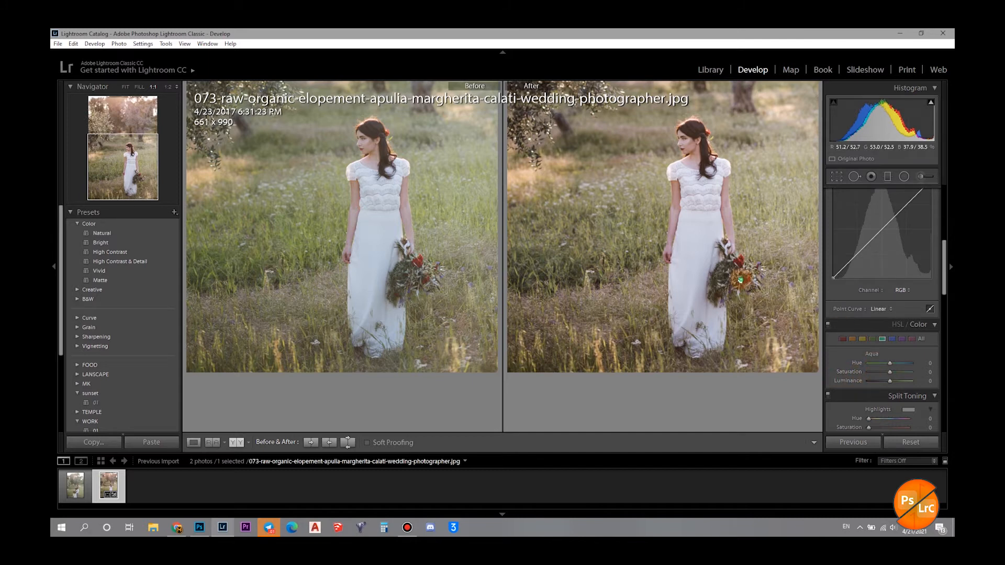
key(z)
drag(890, 373, 846, 373)
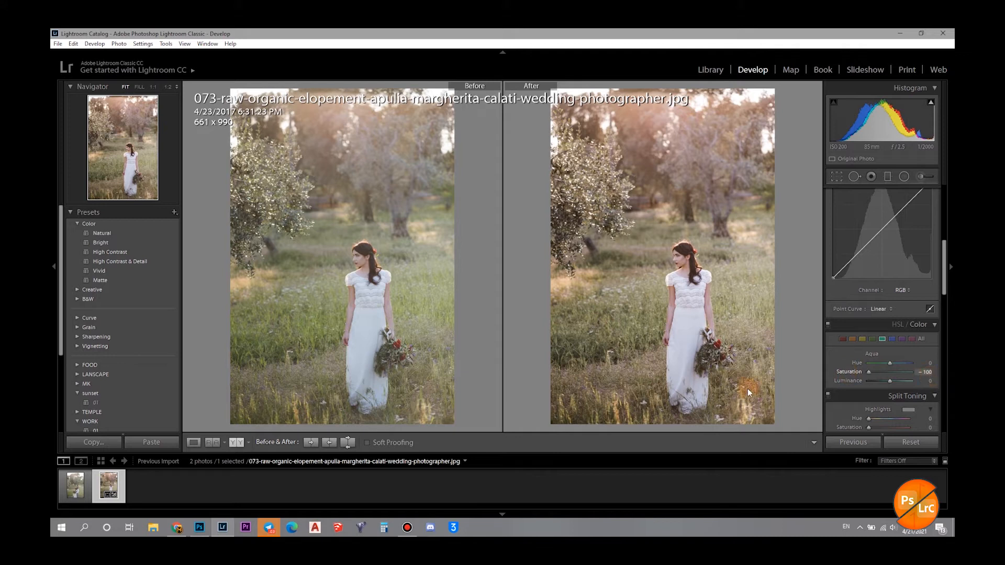
mouse_move(890, 382)
mouse_down()
mouse_move(853, 382)
mouse_move(903, 382)
mouse_up()
click(901, 339)
click(912, 339)
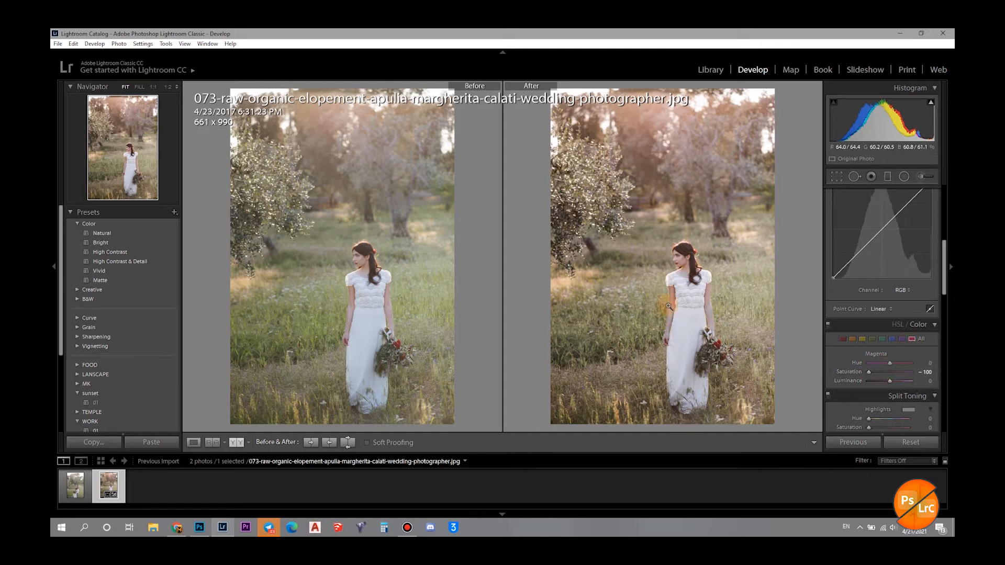
- Adjust the green luminance and set the yellow range to Hue -100, Saturation +9 and Luminance -2
click(873, 339)
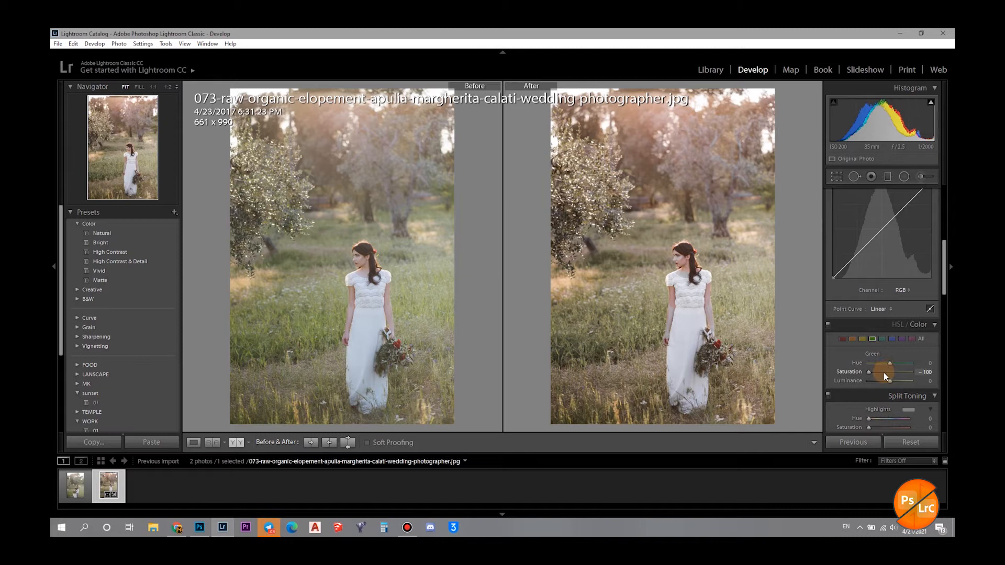
drag(890, 381, 735, 393)
click(863, 341)
mouse_move(890, 372)
mouse_down()
mouse_move(845, 376)
mouse_move(943, 375)
mouse_move(887, 378)
mouse_move(866, 363)
mouse_move(893, 373)
mouse_move(873, 381)
mouse_move(901, 385)
mouse_move(890, 384)
mouse_up()
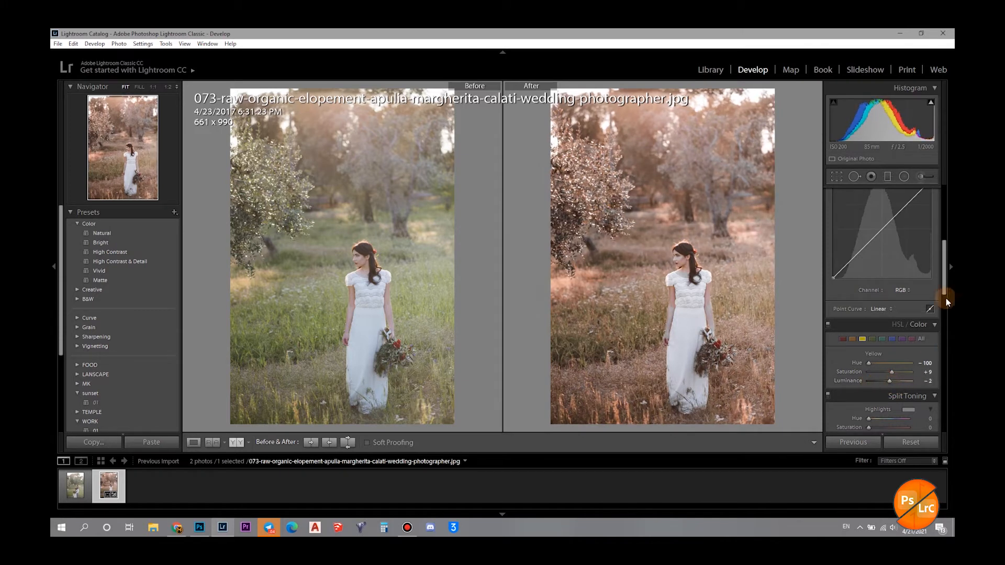
- Reset the yellow saturation to 0 and set the yellow hue to -38
drag(944, 283, 945, 296)
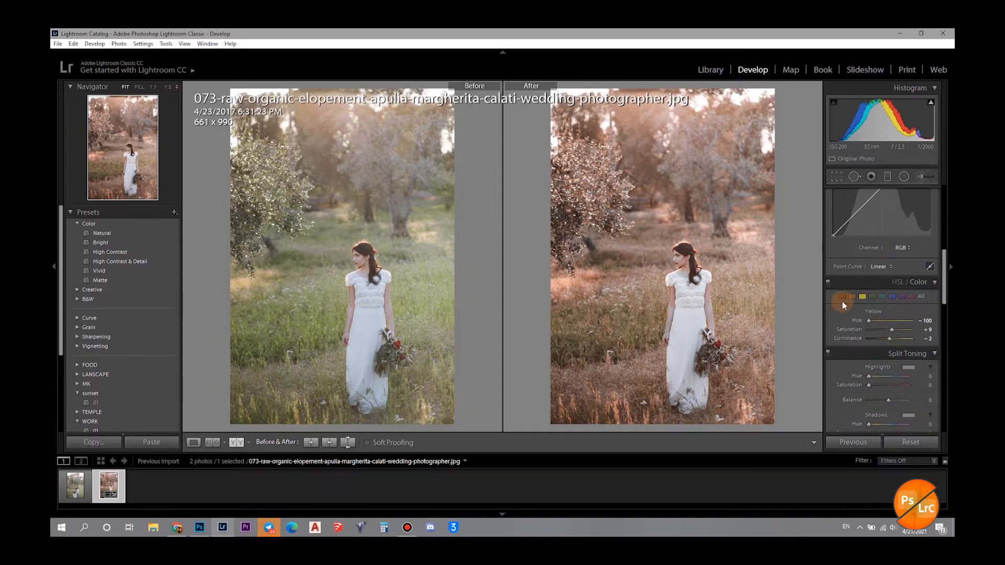
double_click(884, 329)
mouse_move(869, 320)
mouse_down()
mouse_move(893, 322)
mouse_move(881, 322)
mouse_up()
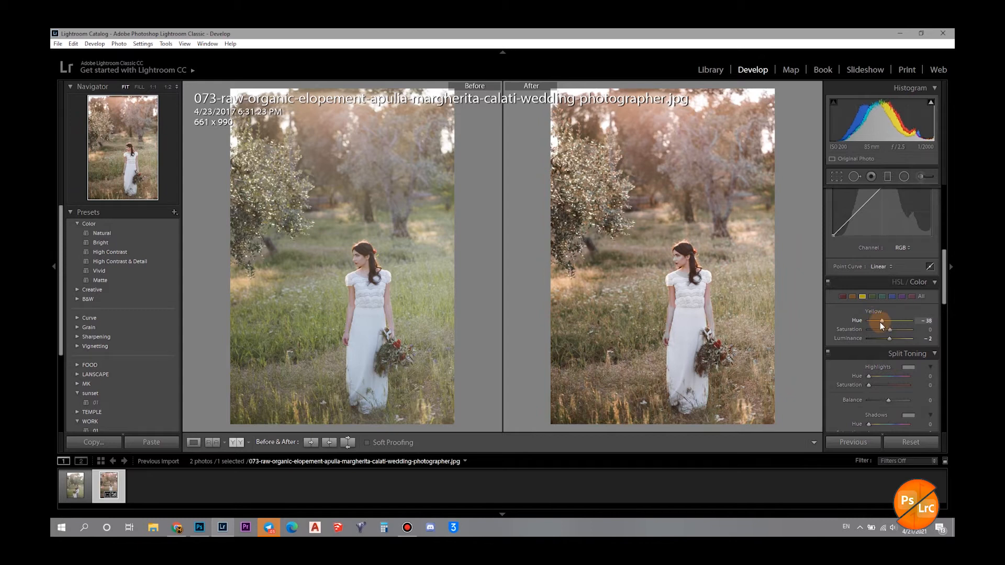
- Adjust the purple saturation and set the magenta saturation to +7, checking the bride up close
click(852, 297)
click(843, 297)
click(902, 297)
drag(887, 331, 891, 330)
click(913, 297)
mouse_move(893, 329)
mouse_down()
mouse_move(859, 329)
mouse_move(917, 329)
mouse_move(873, 329)
mouse_move(889, 333)
mouse_up()
click(690, 335)
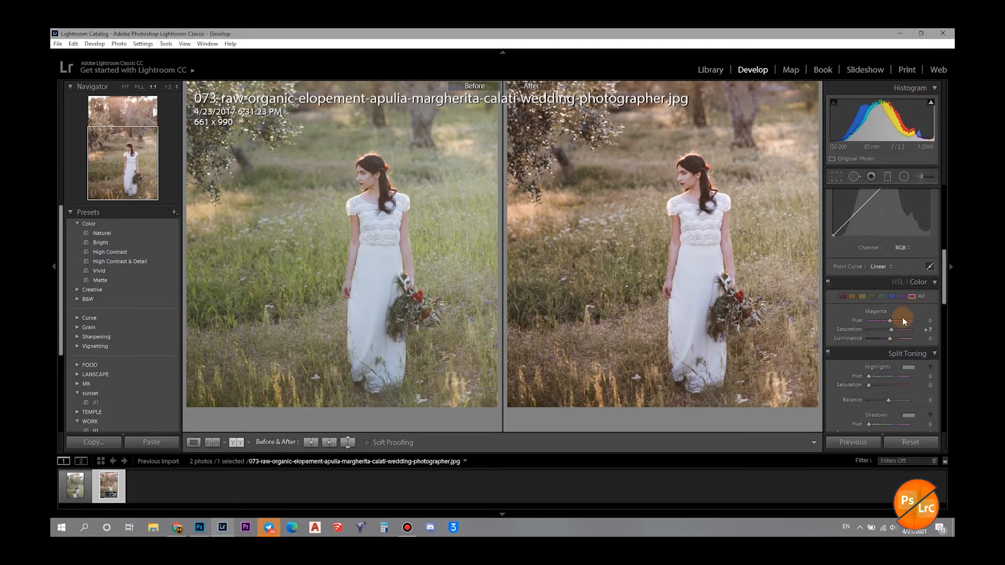
- Adjust the magenta hue and set the orange range to Hue -38 and Saturation +20
drag(890, 321, 872, 322)
mouse_move(900, 322)
mouse_down()
mouse_move(843, 330)
mouse_move(900, 332)
mouse_move(883, 326)
mouse_up()
click(854, 296)
click(707, 280)
click(691, 309)
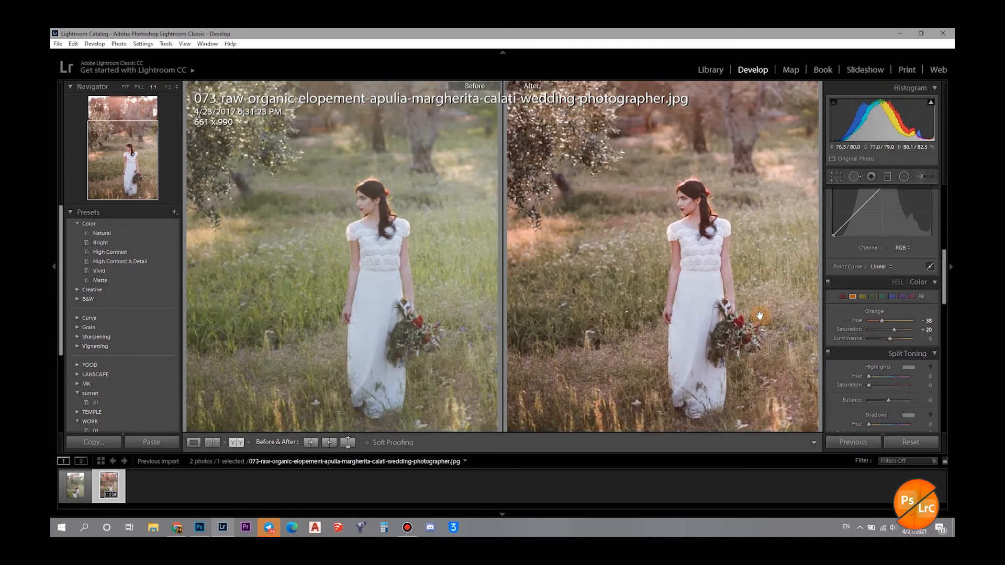
click(861, 297)
click(872, 296)
- Switch the tone curve to the green channel and shift its black point to about 4.3 / 0.0 %
drag(945, 299, 945, 261)
click(922, 236)
click(921, 234)
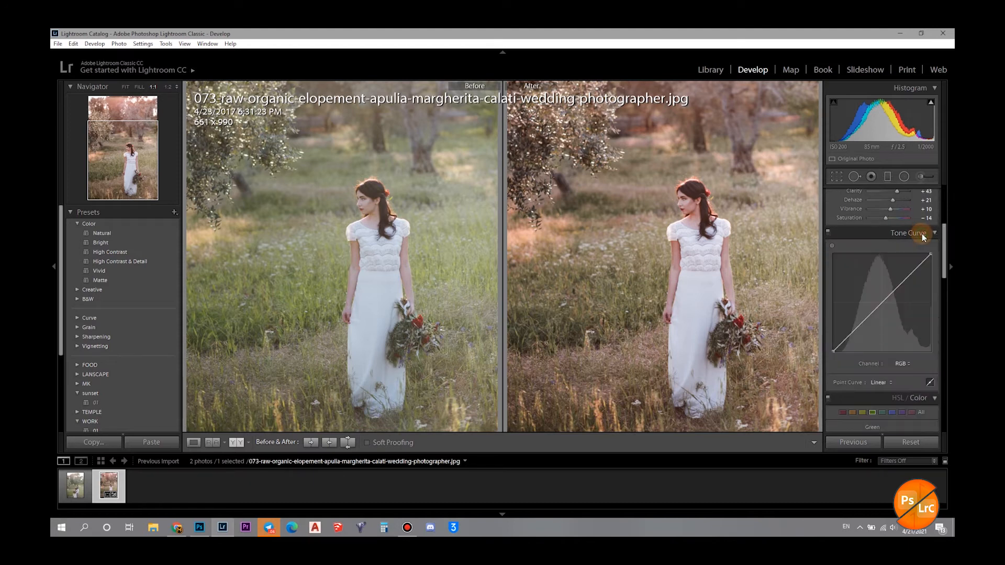
click(903, 365)
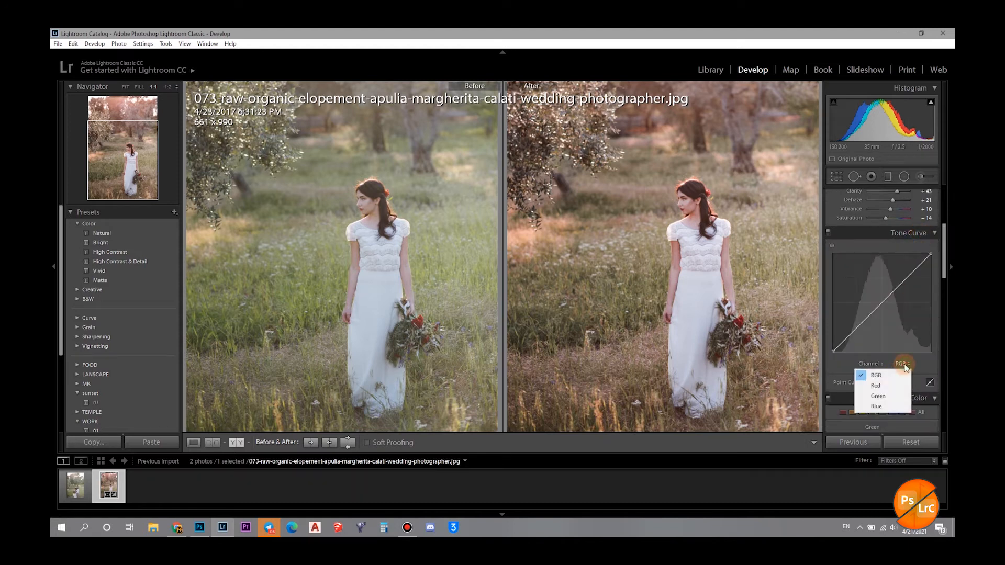
click(878, 396)
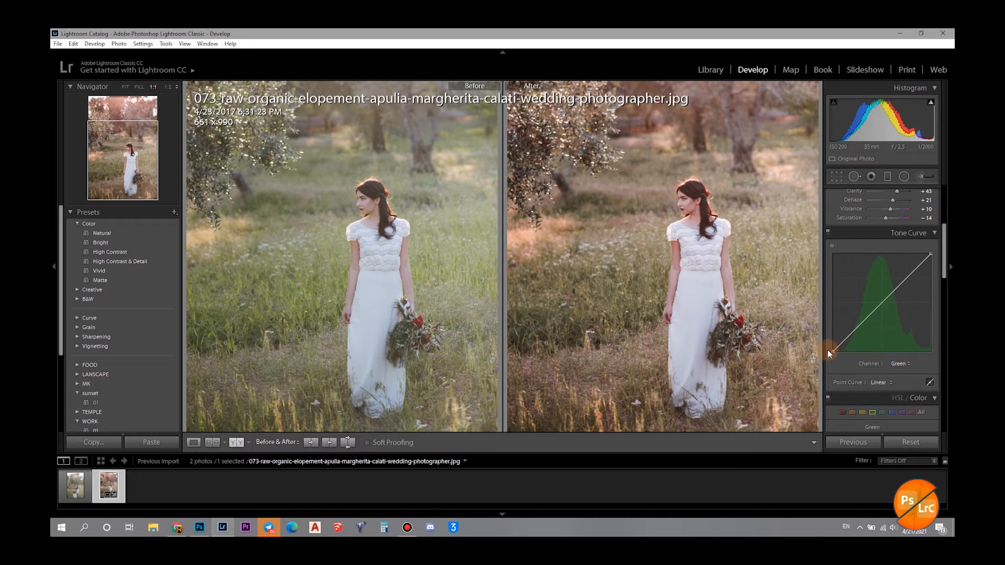
mouse_move(831, 350)
mouse_down()
mouse_move(815, 326)
mouse_move(811, 354)
mouse_move(847, 363)
mouse_move(836, 362)
mouse_up()
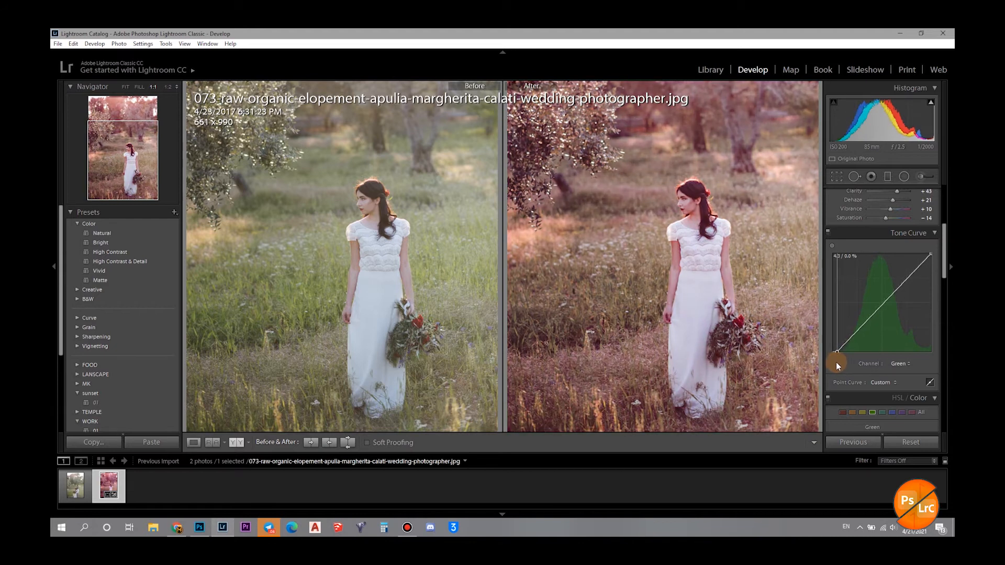
- Add a shadow point at about 34.1 / 31.4 % and a slightly raised highlight point to the green curve
click(865, 319)
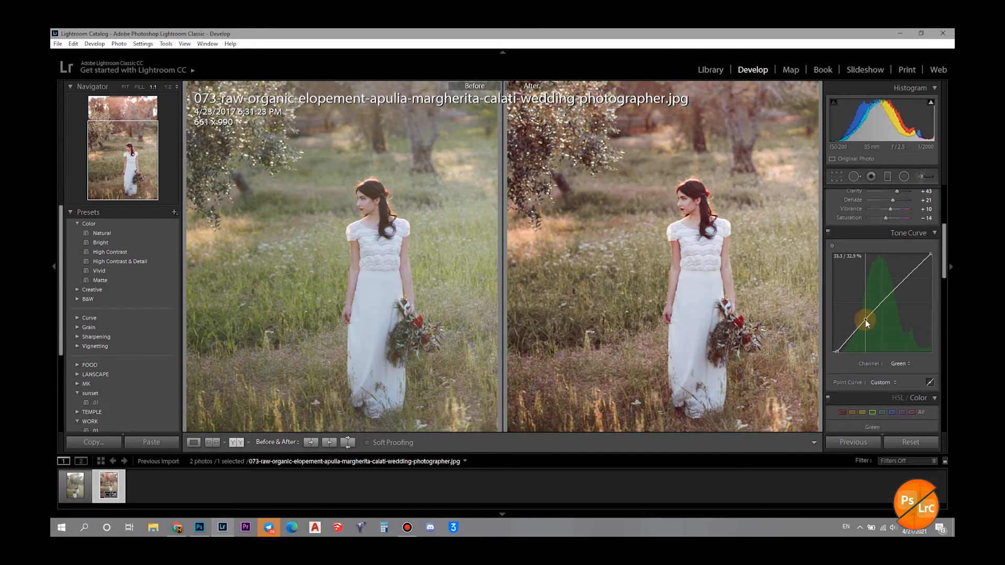
drag(866, 319, 866, 321)
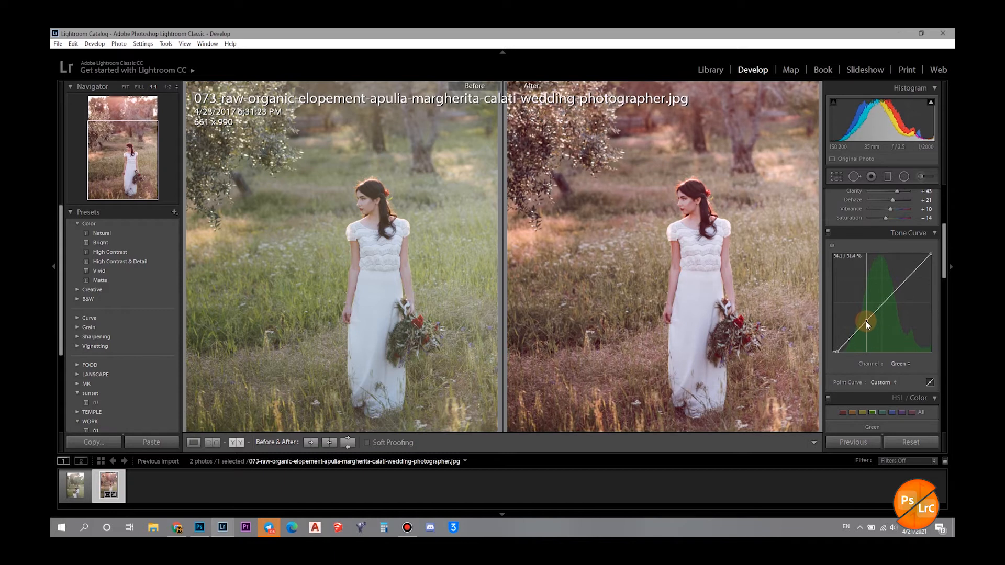
click(902, 286)
drag(903, 287, 903, 284)
key(z)
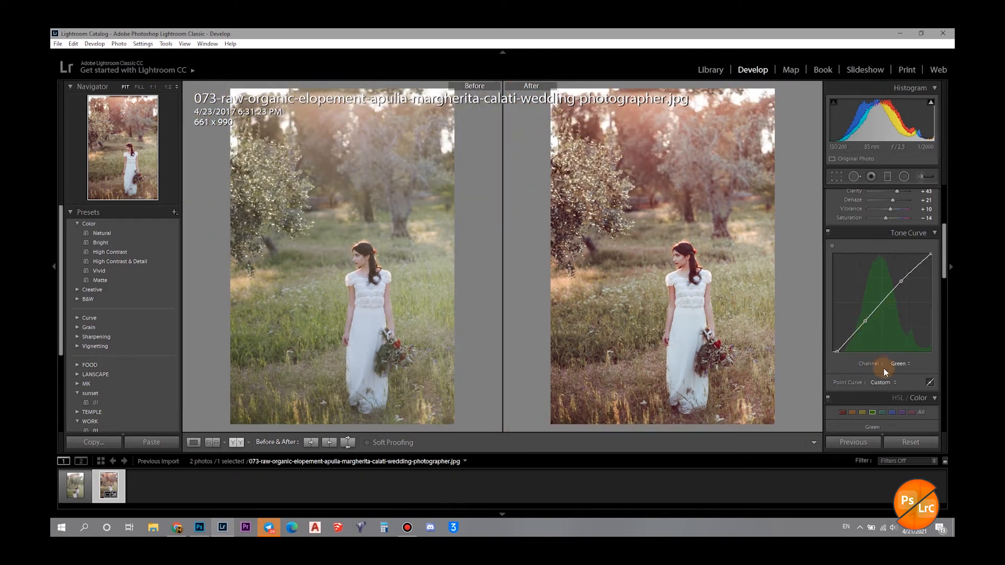
- Shape the red channel's tone curve with a slightly lifted black point, a shadow point and a highlight adjustment
click(903, 366)
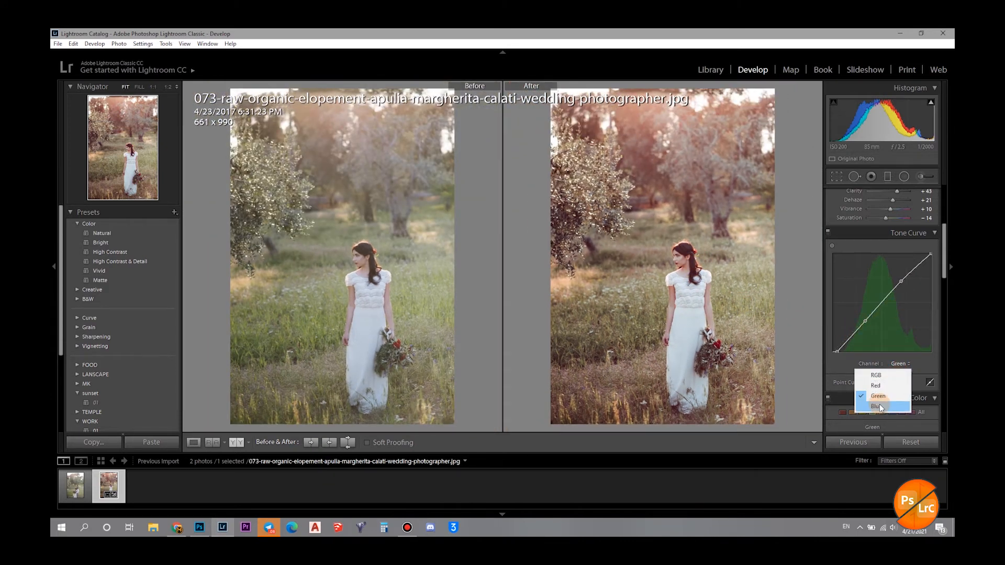
click(880, 386)
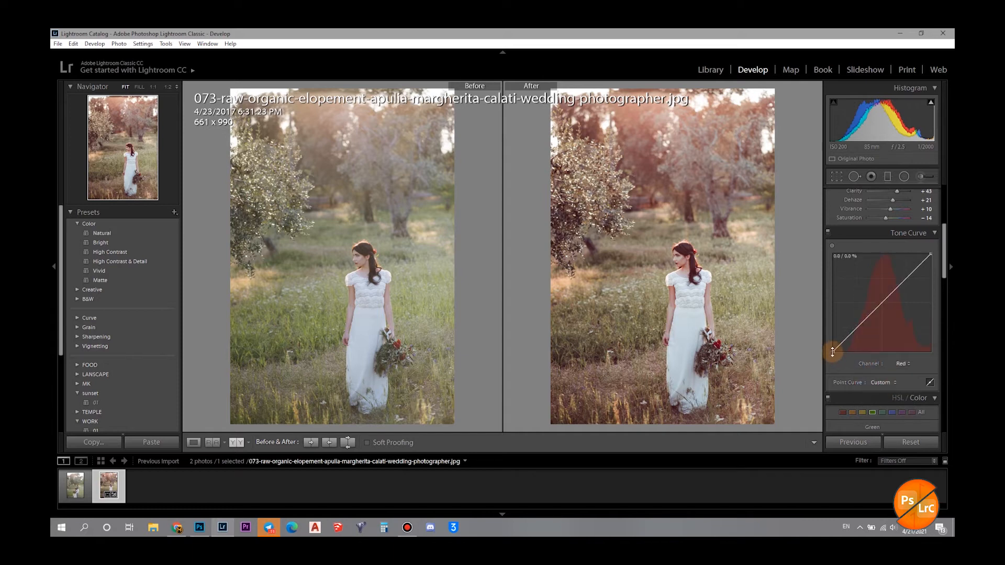
drag(834, 352, 860, 326)
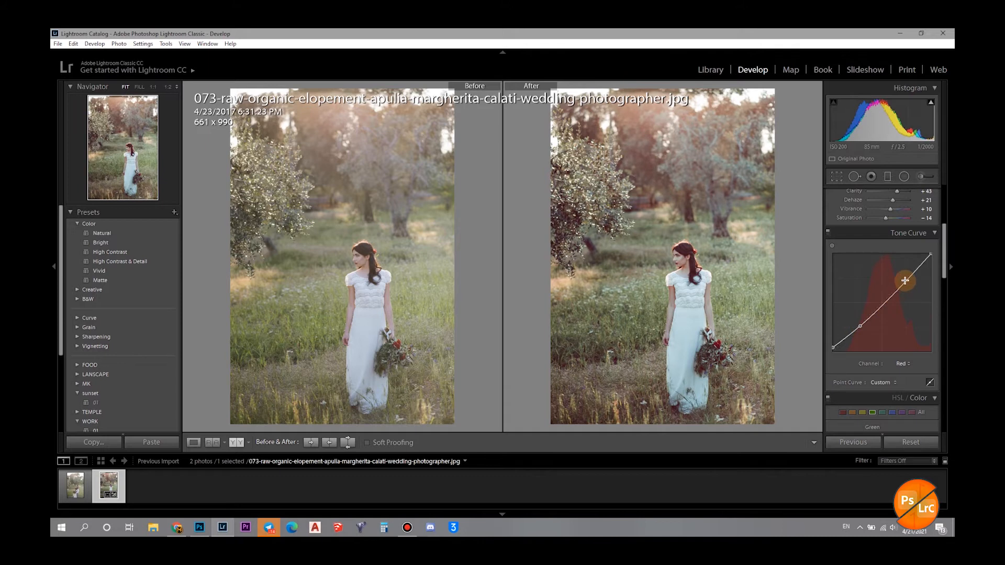
drag(906, 281, 943, 348)
click(876, 364)
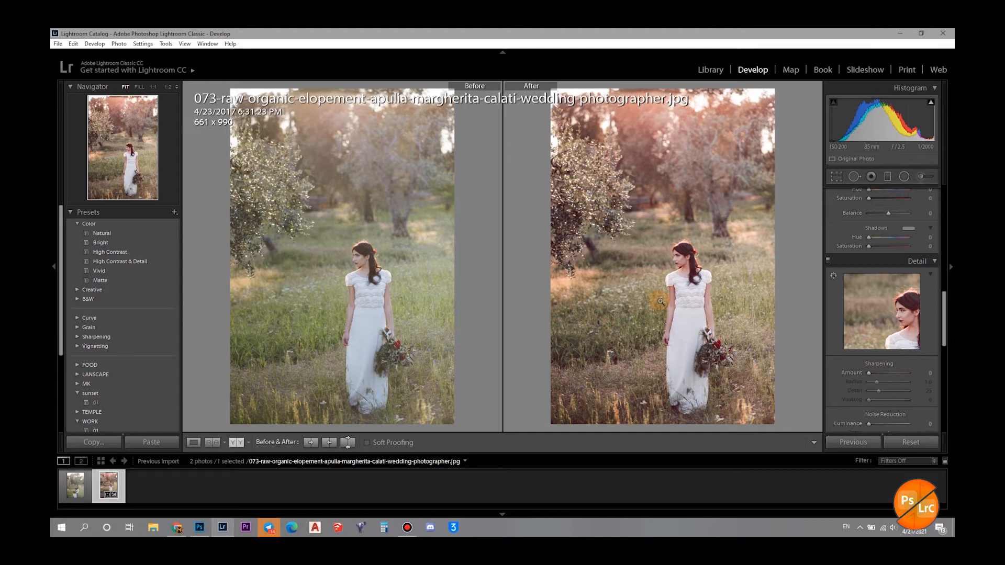
- Set the sharpening amount to 34 and slightly raise the luminance noise reduction
drag(870, 373, 876, 373)
scroll(945, 341, down, 2)
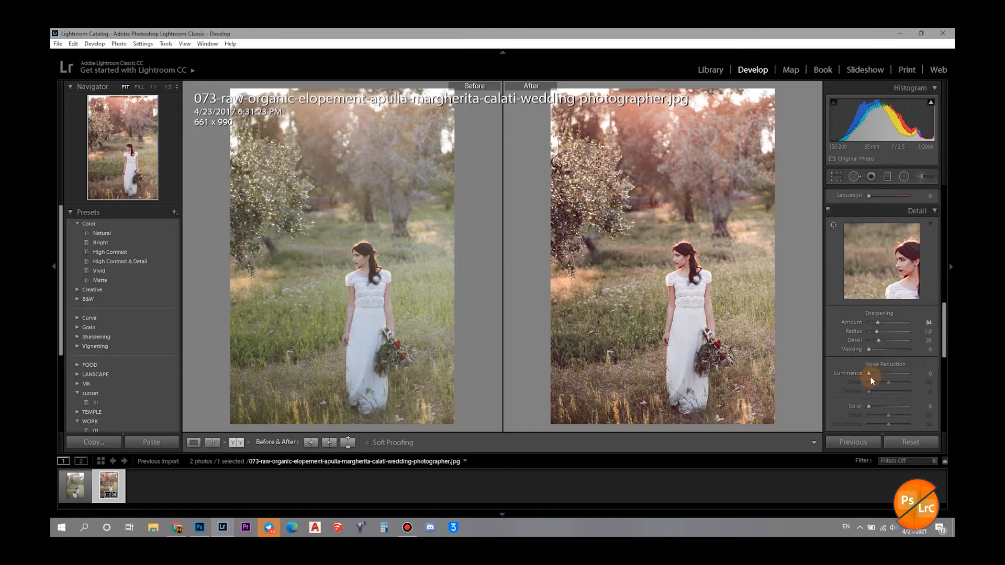
drag(870, 374, 874, 375)
- Darken the photo's edges with a Highlight Priority post-crop vignette of amount -19
drag(945, 348, 939, 403)
click(888, 360)
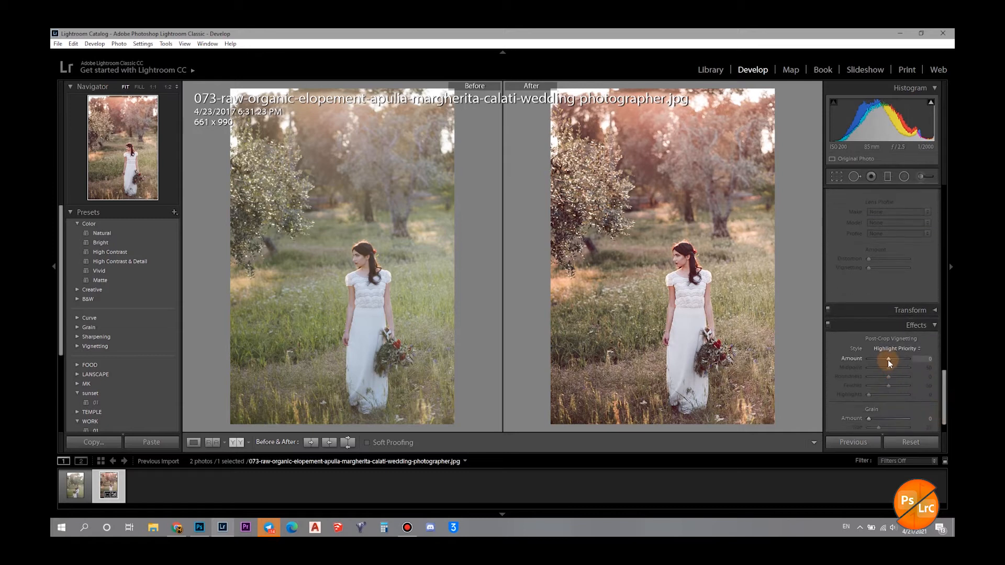
drag(888, 361, 885, 361)
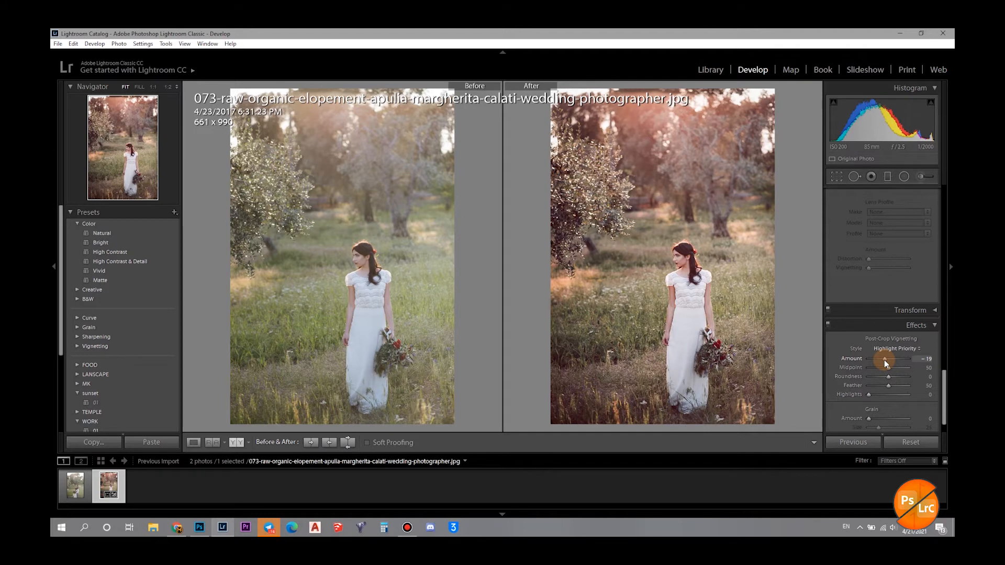
- Split-tone the highlights with Hue 51 and Saturation 13, and the shadows with Hue 51 and Saturation 7
drag(944, 381, 953, 277)
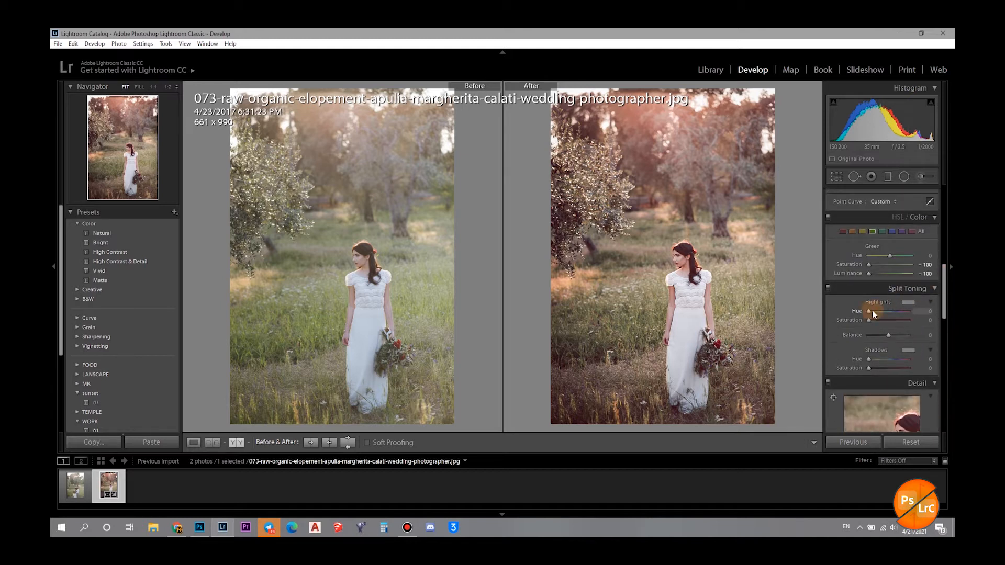
mouse_move(884, 316)
mouse_down()
mouse_move(872, 312)
mouse_move(874, 326)
mouse_move(878, 312)
mouse_move(910, 312)
mouse_move(858, 322)
mouse_move(874, 327)
mouse_up()
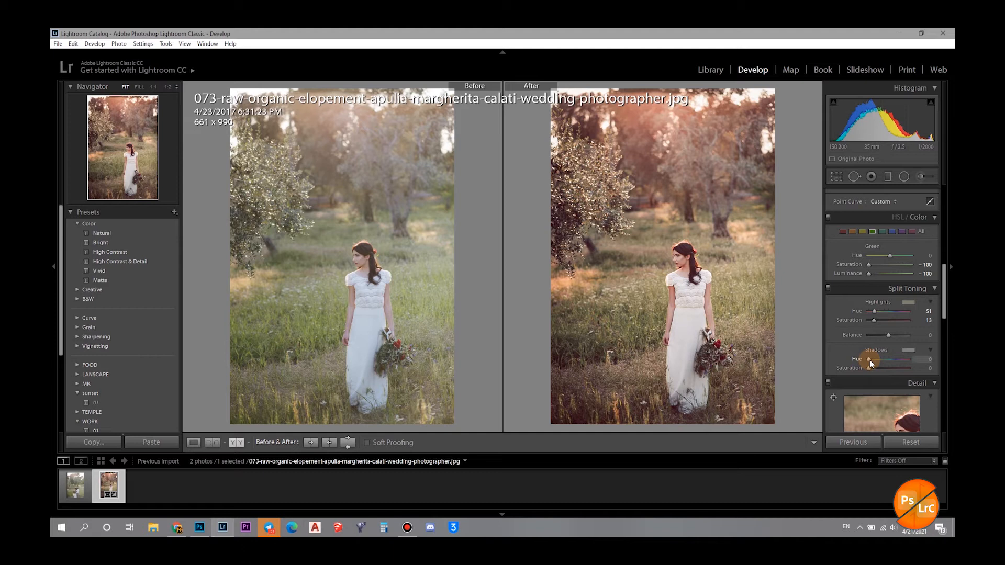
mouse_move(879, 359)
mouse_down()
mouse_move(894, 360)
mouse_move(874, 369)
mouse_up()
drag(887, 359, 875, 359)
- Set the green range's Hue to -100 in the HSL colour adjustments
click(862, 234)
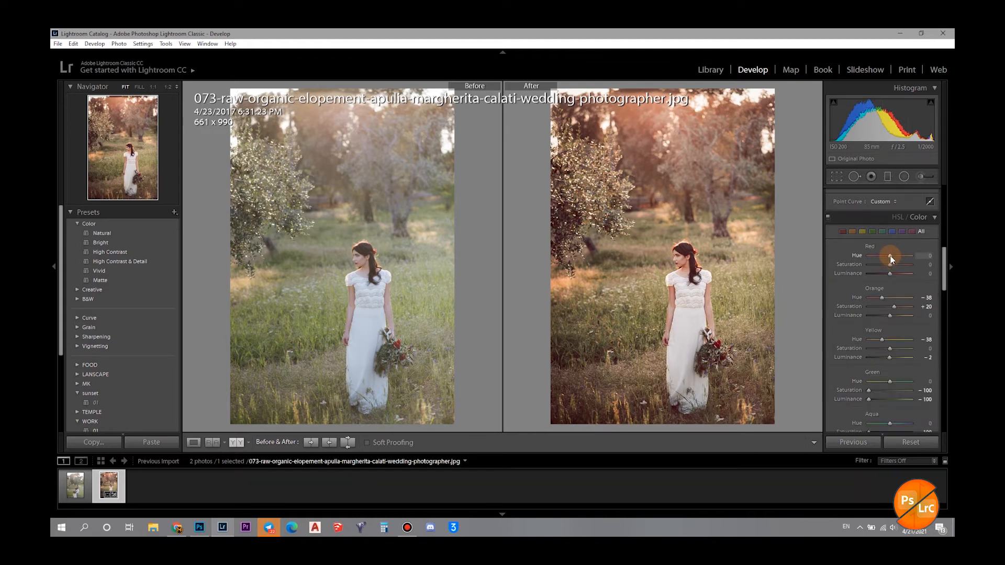
click(872, 234)
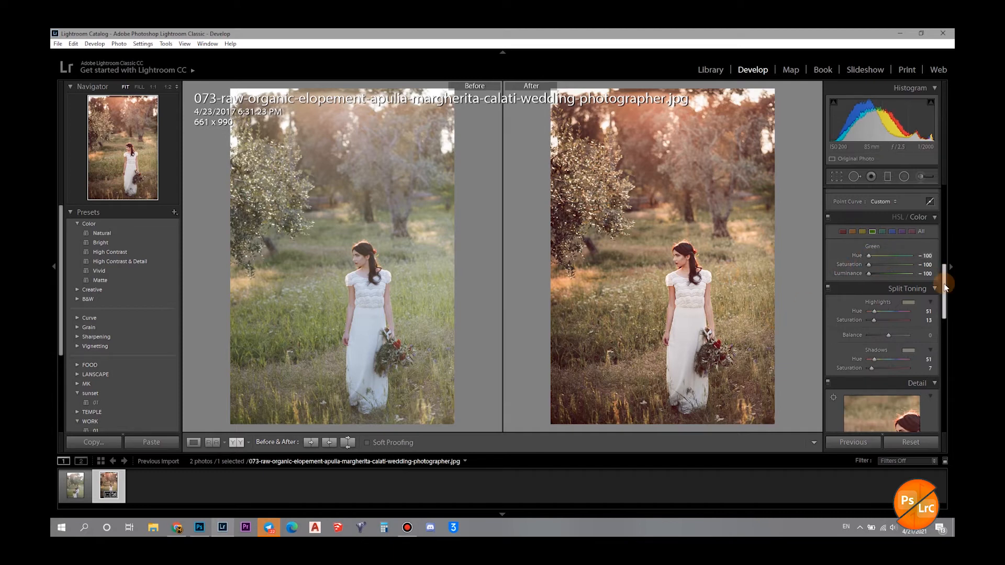
- Draw a diagonal graduated filter from the photo's upper-left edge down to the bride and give it a Luminance range mask
drag(946, 292, 950, 206)
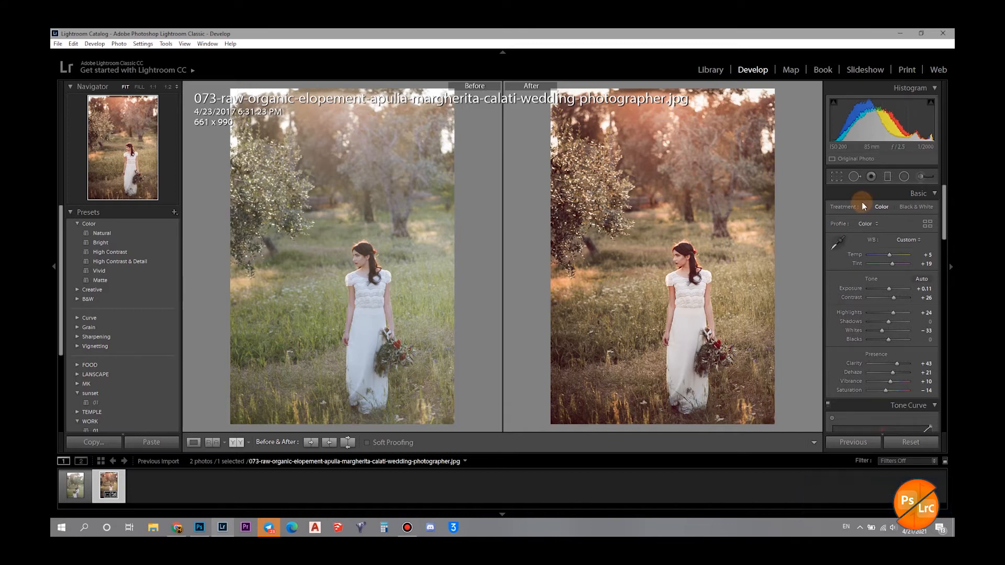
click(888, 178)
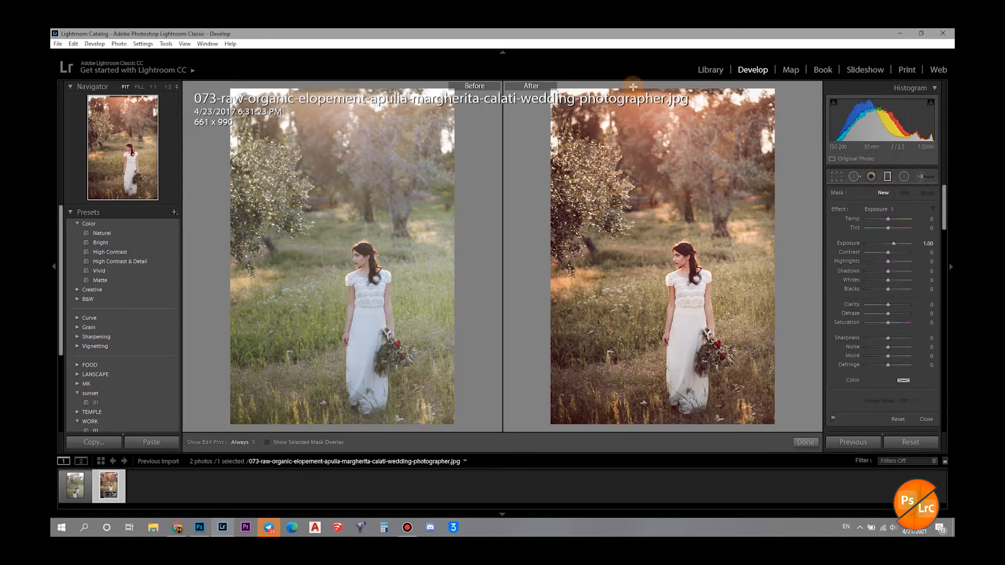
drag(592, 86, 713, 304)
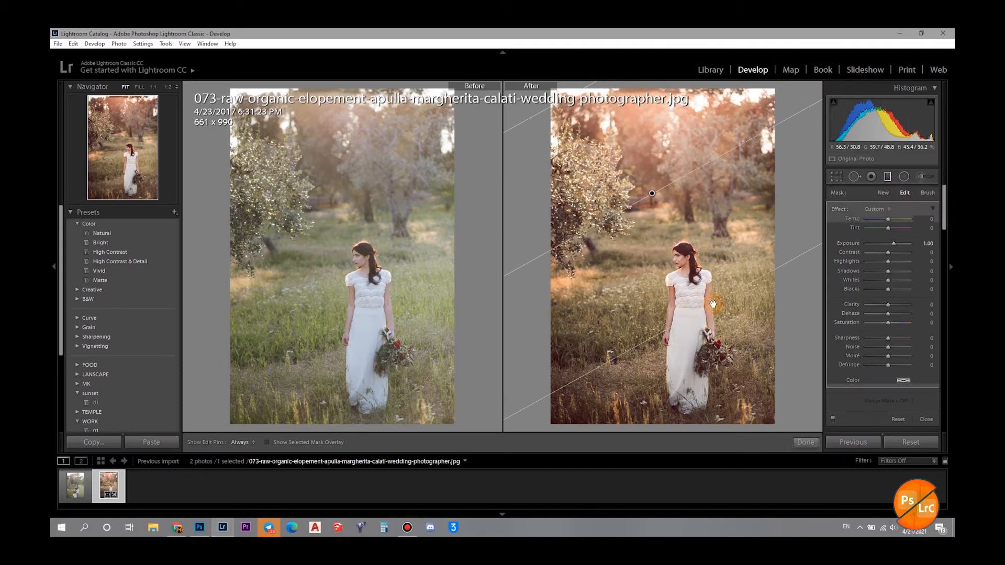
click(906, 401)
click(888, 434)
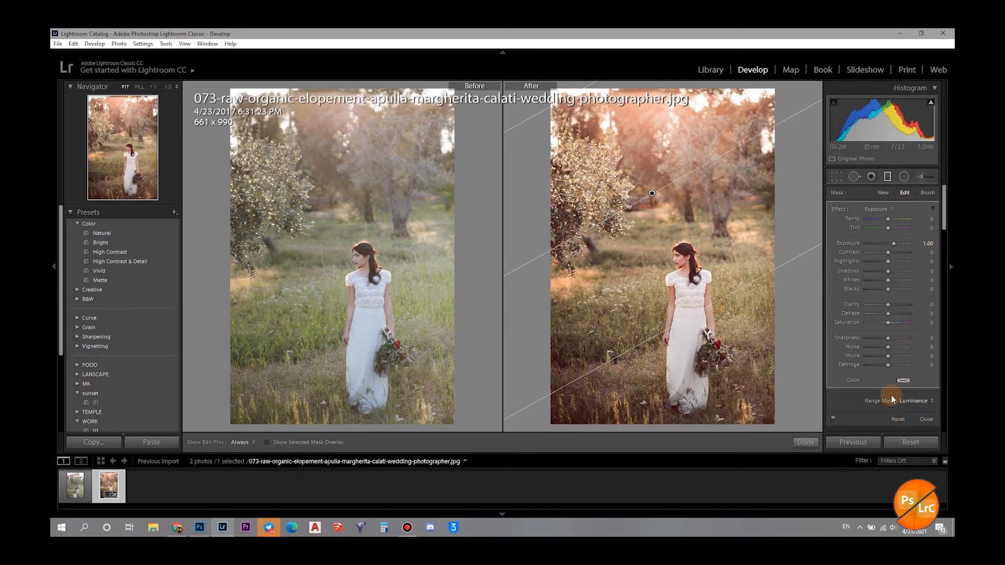
- Refine the upper filter's luminance mask to Range 42/100 and Smoothness 62, previewing the mask while adjusting
drag(944, 219, 945, 252)
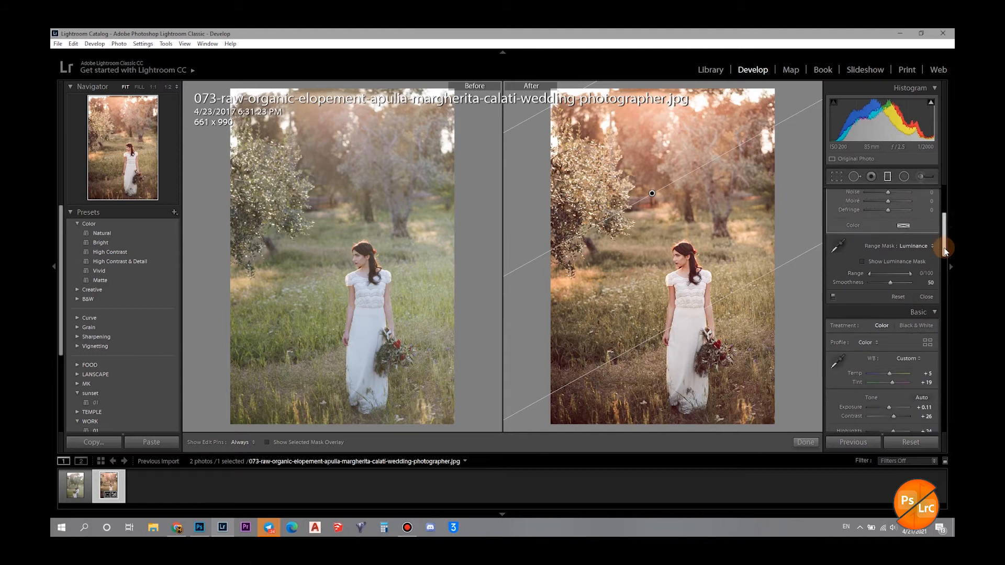
click(863, 262)
drag(871, 274, 848, 280)
drag(910, 273, 931, 270)
drag(871, 274, 895, 284)
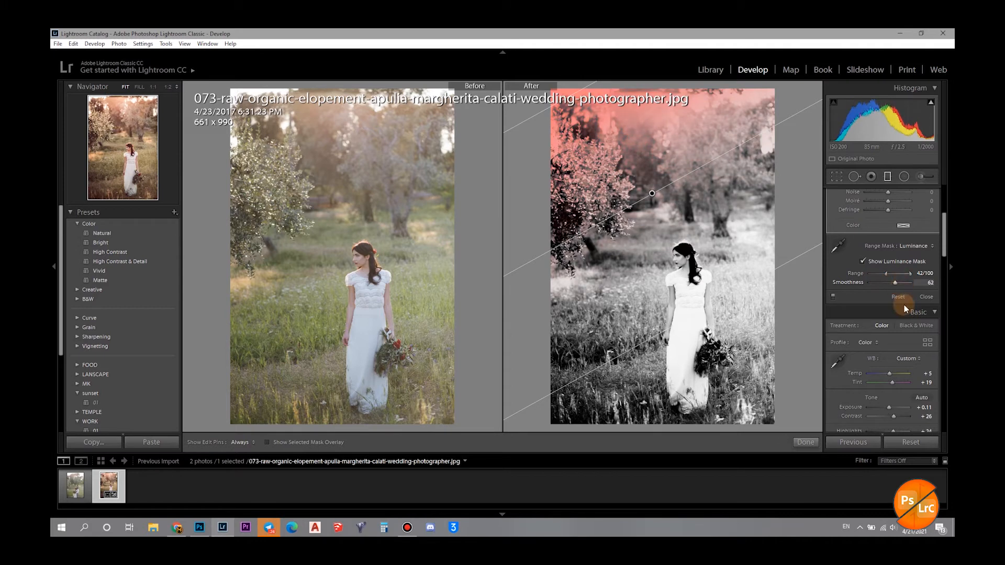
click(863, 261)
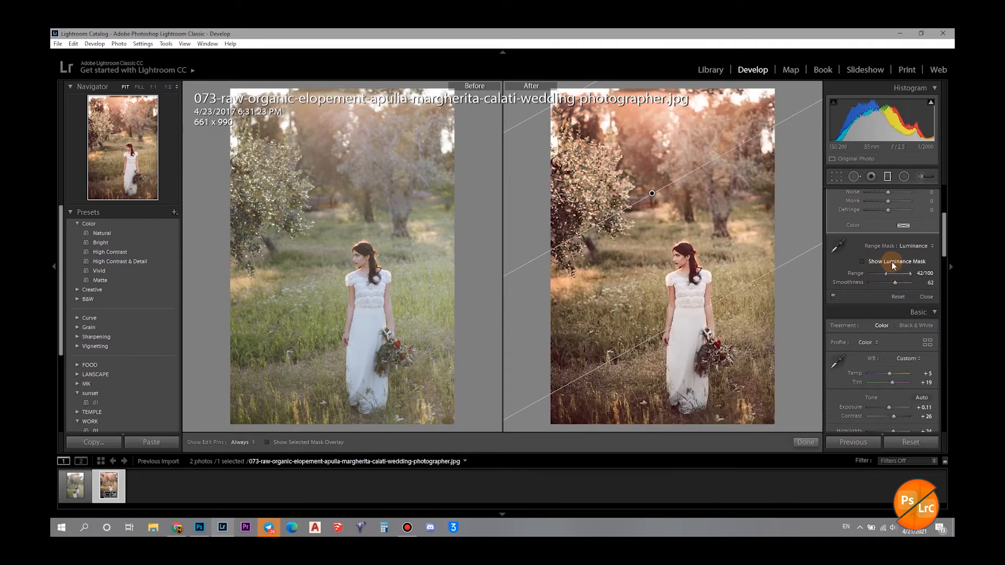
- Warm the upper graduated filter with Temp 41, Tint -67, Contrast -46 and Highlights 26, and finish editing it
mouse_move(944, 257)
mouse_down()
mouse_move(943, 212)
mouse_move(897, 221)
mouse_up()
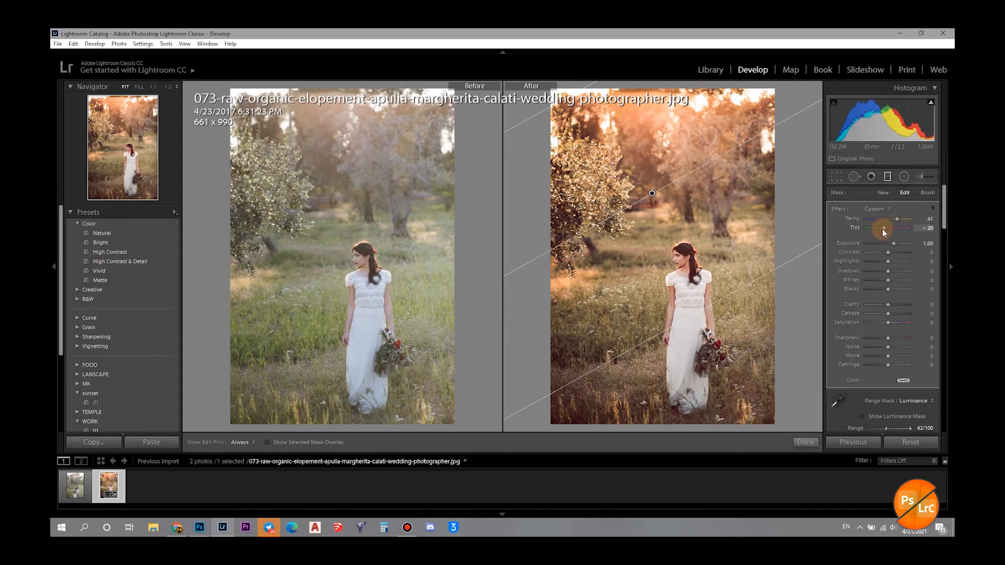
mouse_move(882, 229)
mouse_down()
mouse_move(852, 231)
mouse_move(872, 231)
mouse_up()
mouse_move(888, 253)
mouse_down()
mouse_move(850, 256)
mouse_move(878, 255)
mouse_up()
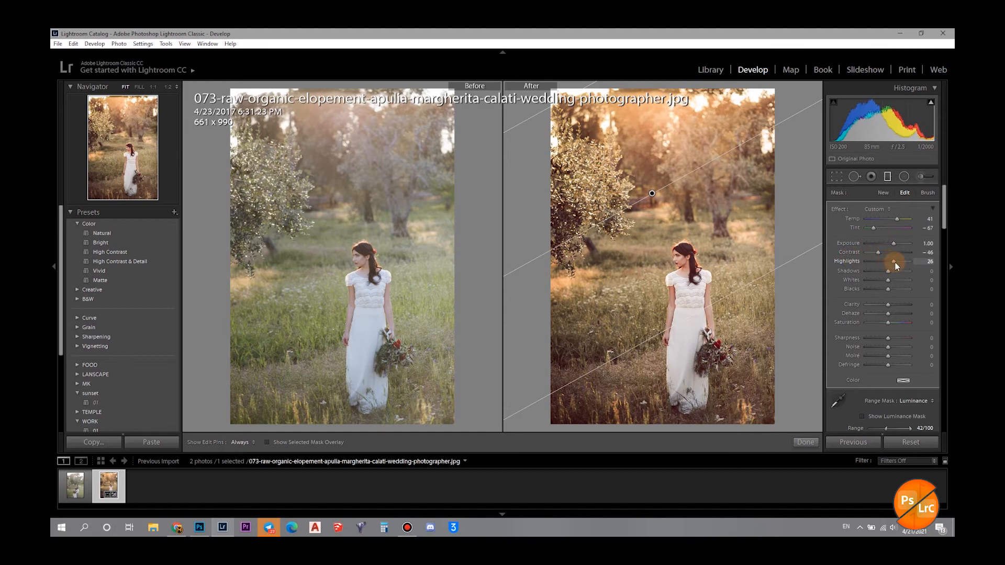
scroll(935, 314, down, 5)
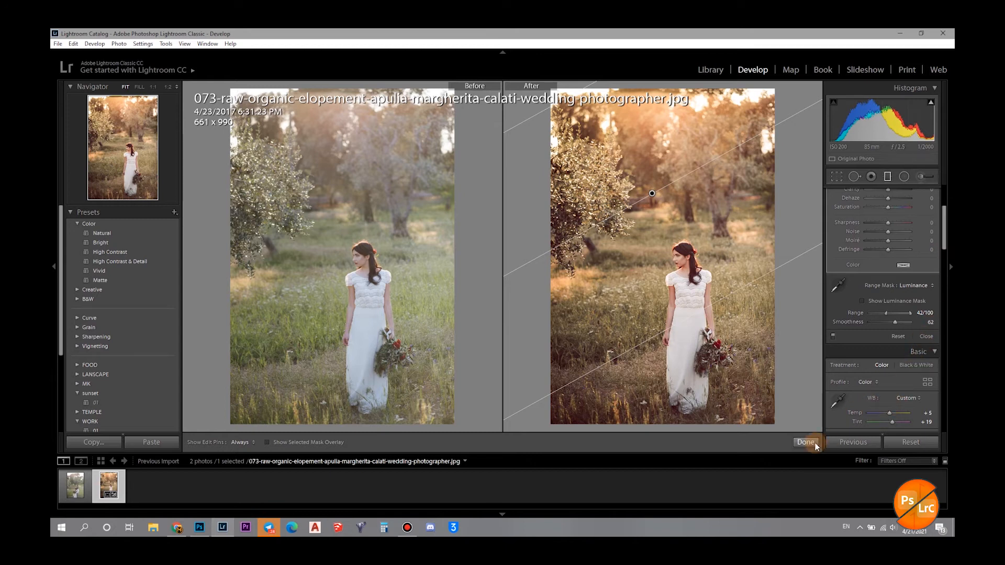
scroll(946, 234, up, 5)
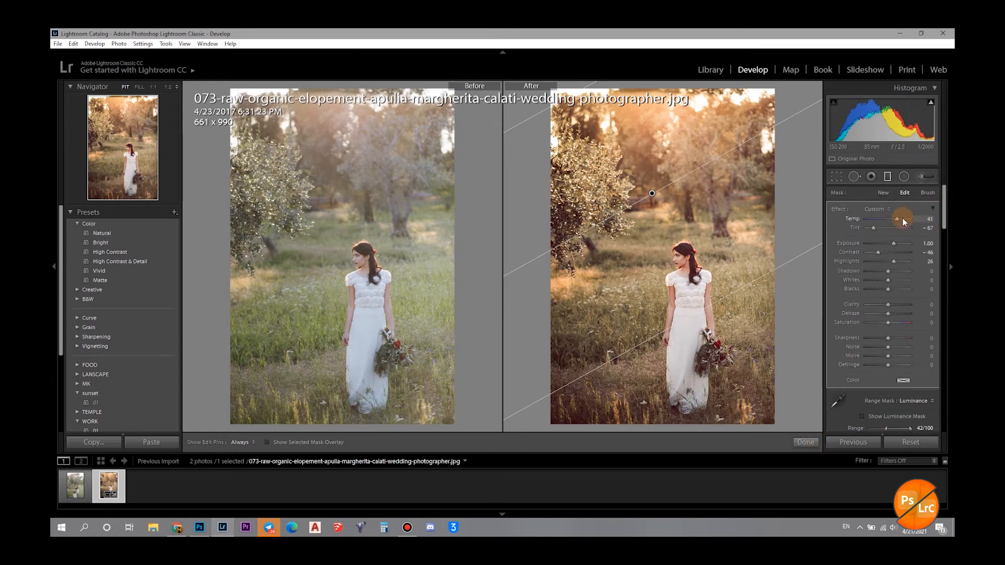
click(806, 442)
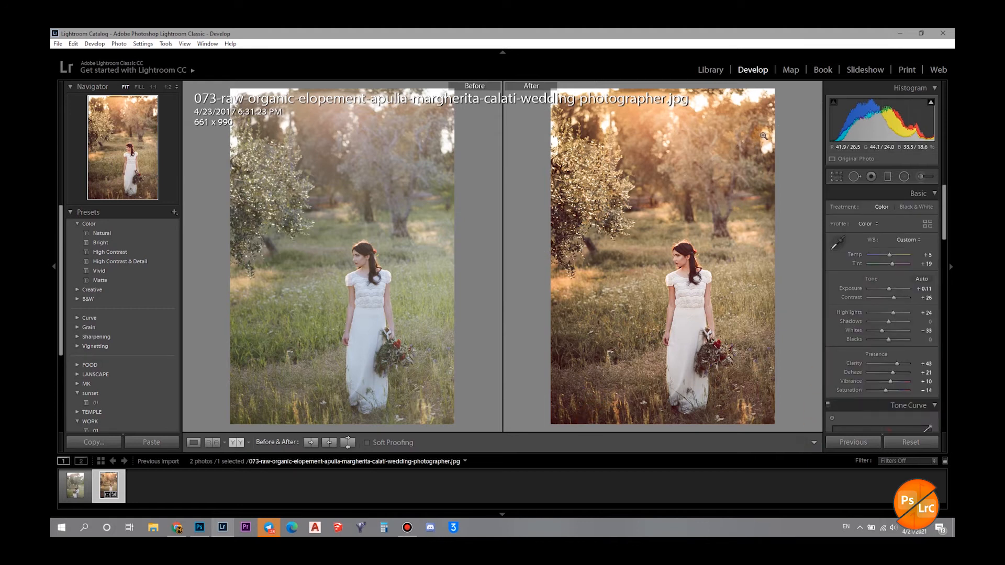
- Draw a second, horizontal graduated filter upward from the photo's bottom edge and give it a Luminance range mask
click(888, 177)
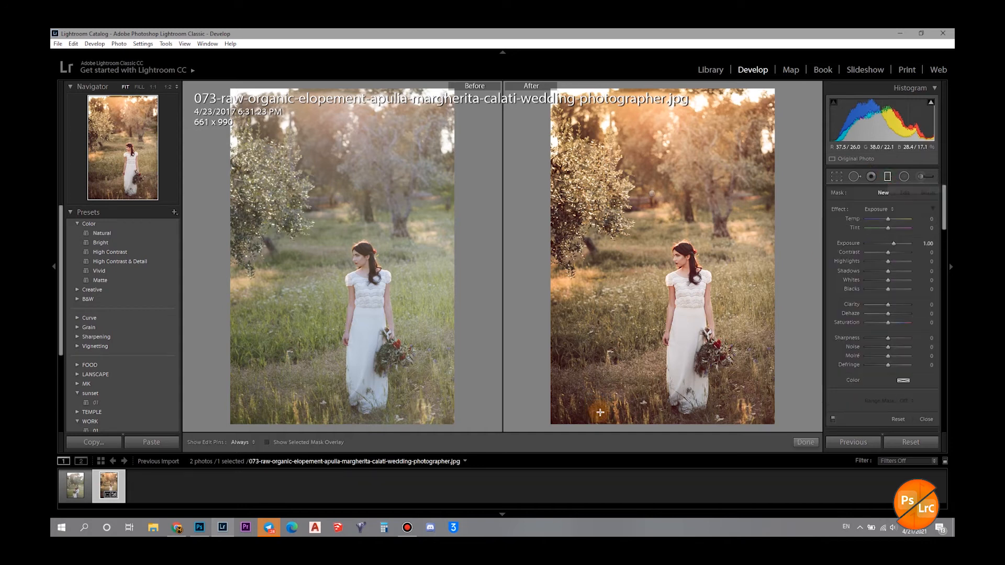
drag(662, 424, 670, 315)
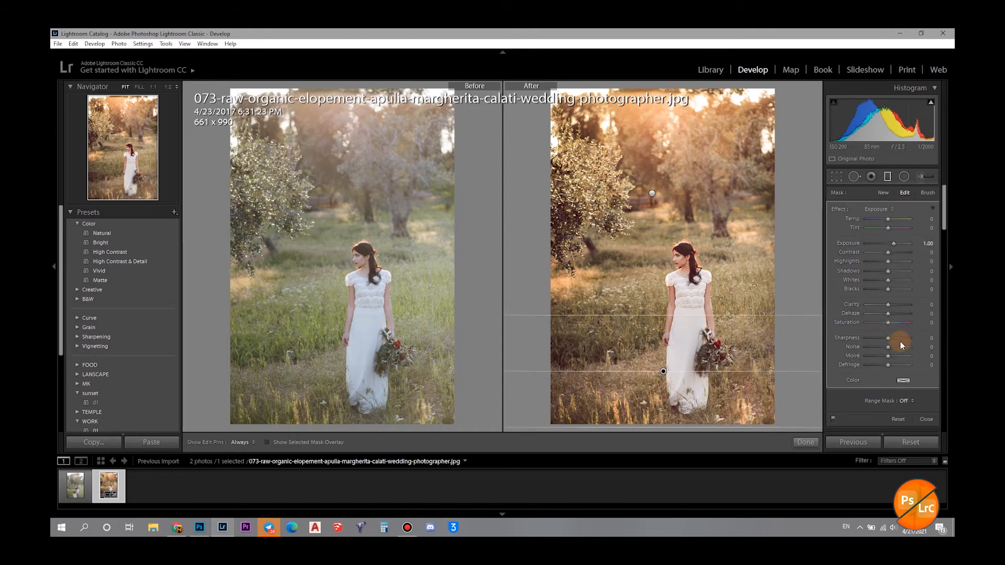
click(904, 401)
click(900, 434)
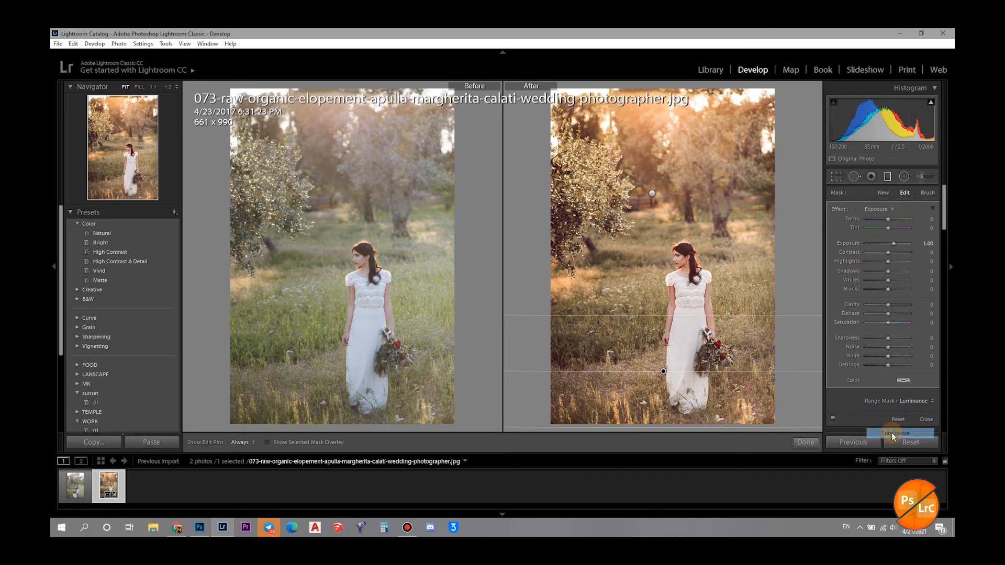
- Set the lower filter's luminance mask to Range 0/59 and Smoothness 79, and shift the filter slightly up
scroll(947, 217, down, 5)
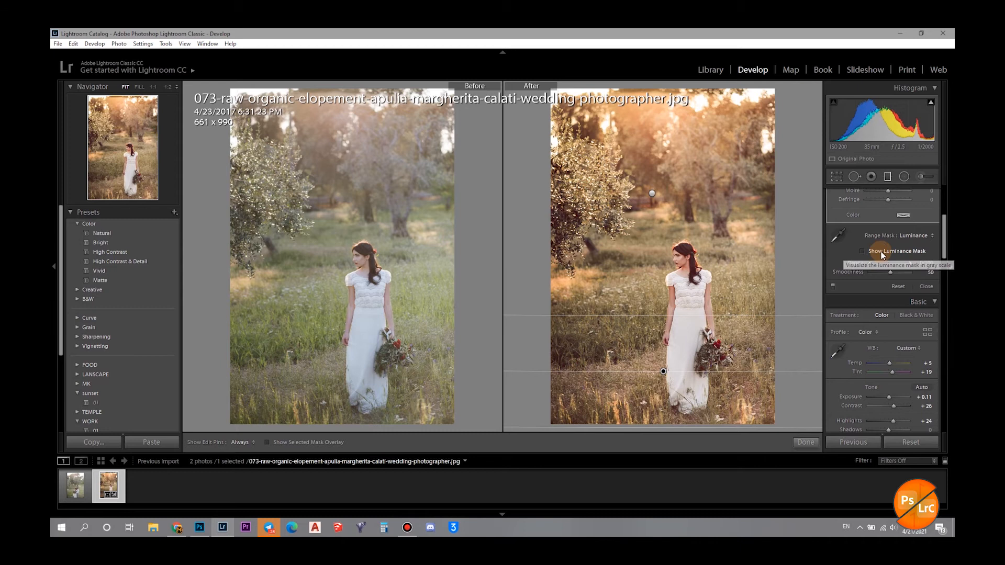
click(864, 251)
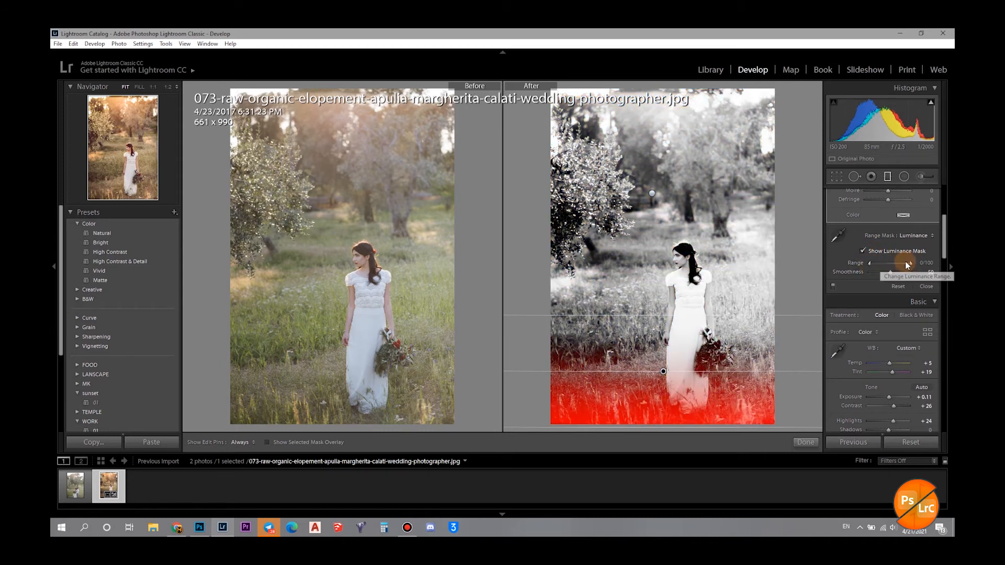
drag(912, 262, 897, 266)
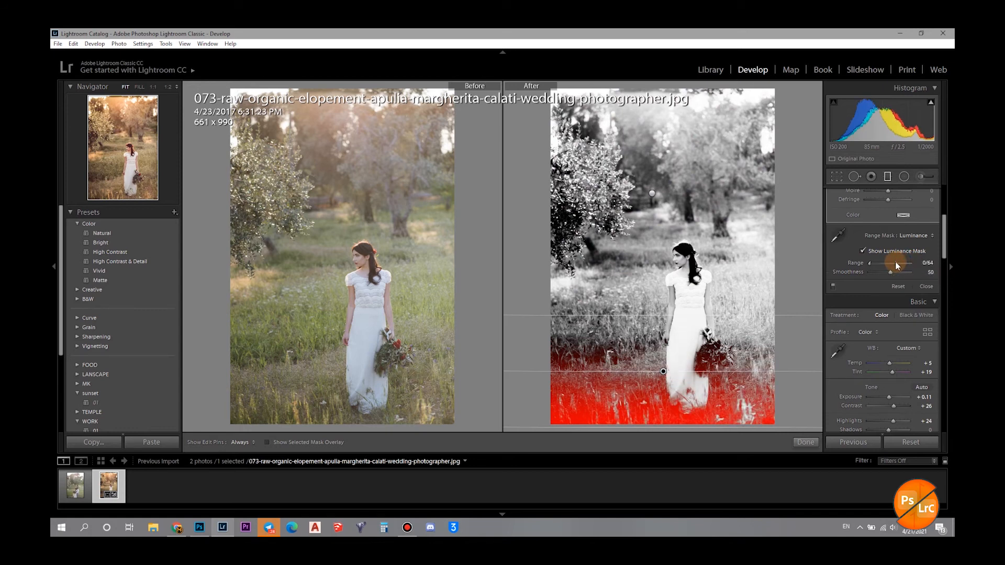
mouse_move(890, 272)
mouse_down()
mouse_move(875, 274)
mouse_move(910, 273)
mouse_move(902, 272)
mouse_up()
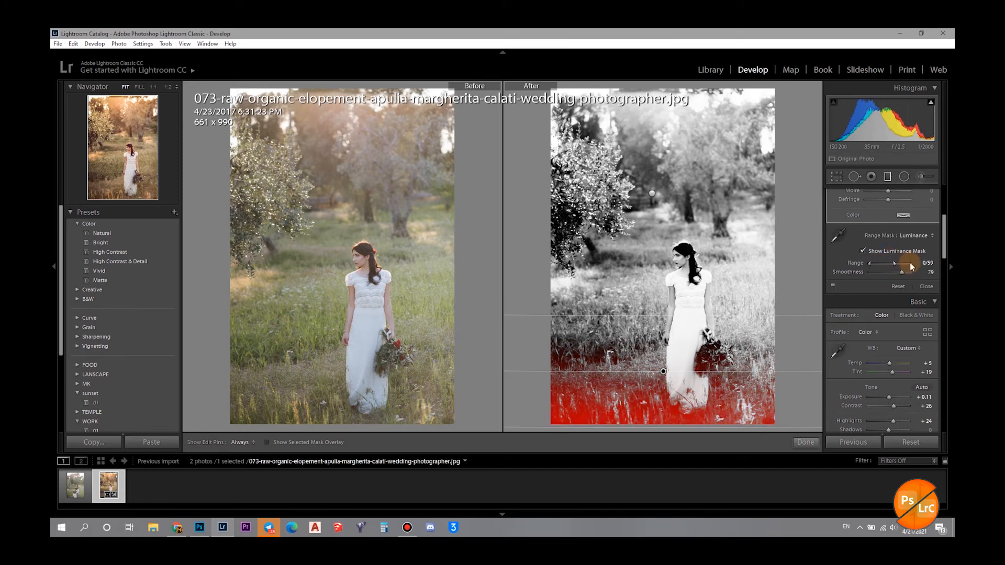
drag(665, 349, 665, 353)
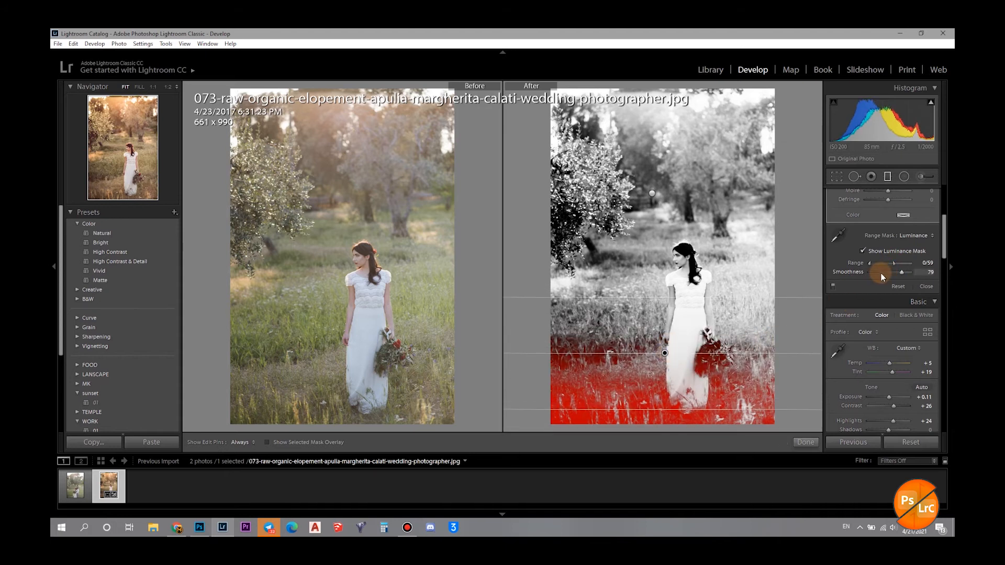
click(863, 251)
- Try Temp 48, Tint -28 and Contrast -39 on the lower filter and move it further up the photo
drag(945, 251, 945, 152)
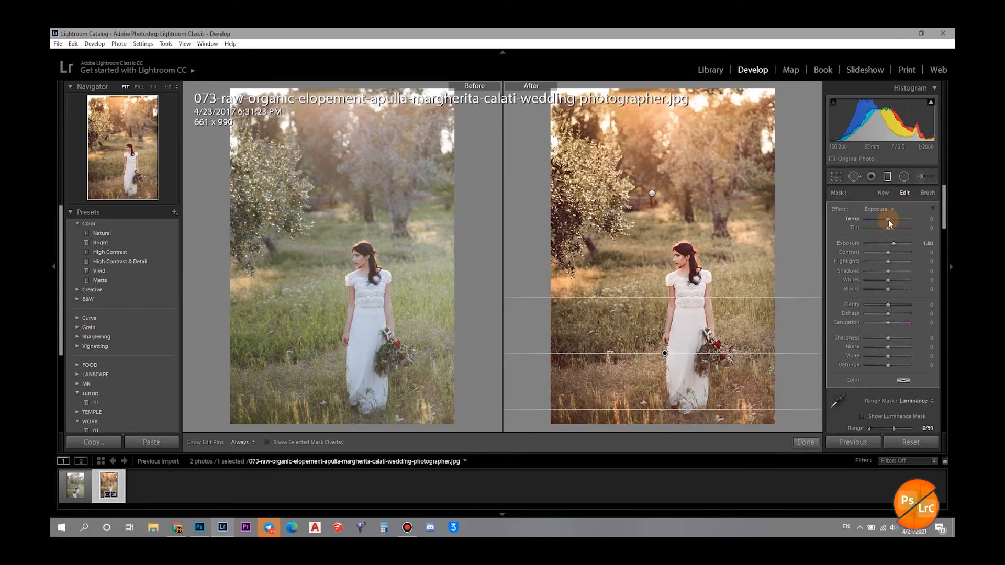
mouse_move(890, 221)
mouse_down()
mouse_move(862, 221)
mouse_move(885, 221)
mouse_move(844, 244)
mouse_move(877, 220)
mouse_move(913, 218)
mouse_move(896, 219)
mouse_up()
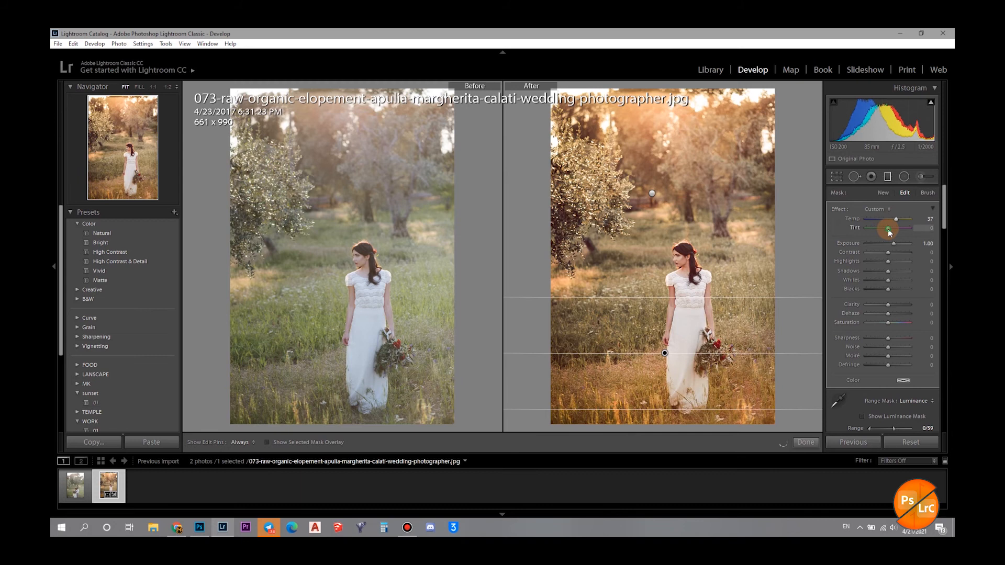
drag(880, 231, 899, 219)
drag(665, 353, 670, 333)
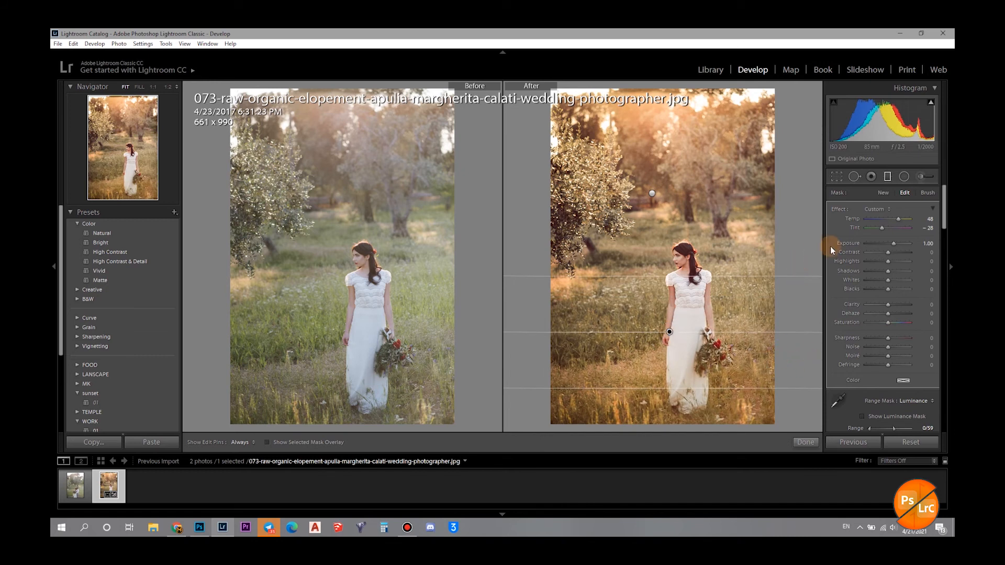
click(893, 244)
mouse_move(887, 253)
mouse_down()
mouse_move(869, 253)
mouse_move(896, 255)
mouse_move(867, 254)
mouse_move(879, 253)
mouse_up()
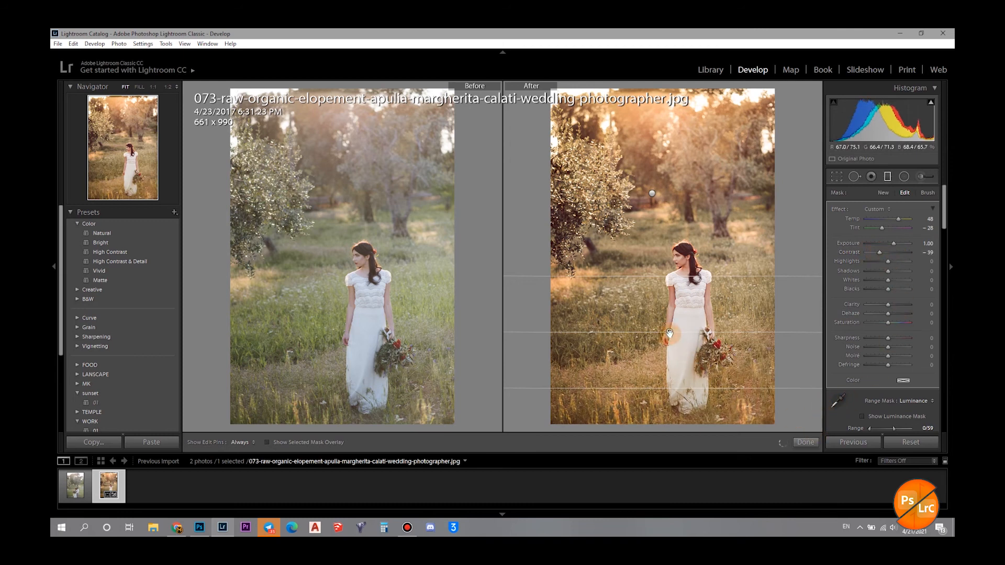
- Delete the lower graduated filter
right_click(671, 334)
click(700, 352)
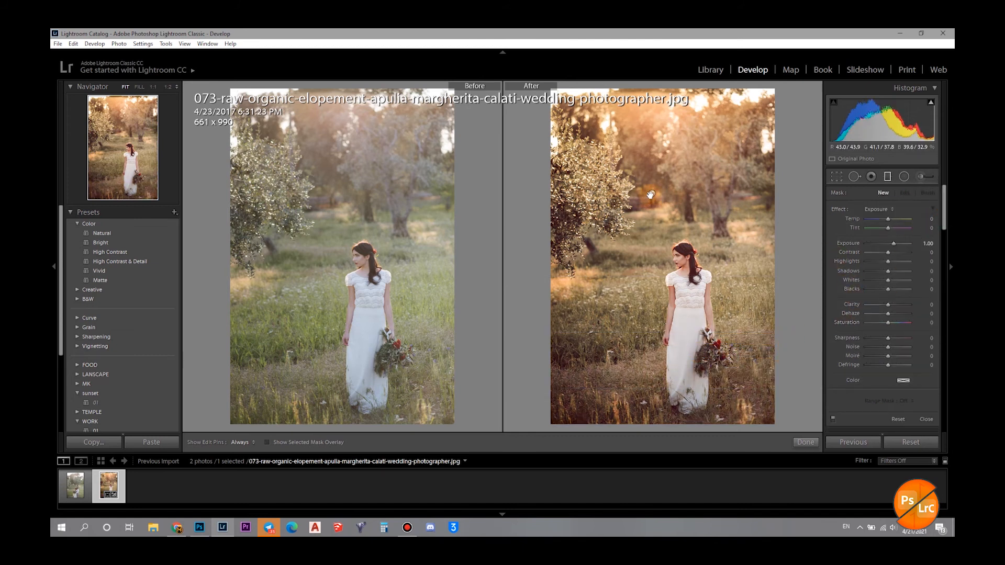
- Reselect the upper graduated filter, raise its exposure slightly and finish editing it
click(653, 193)
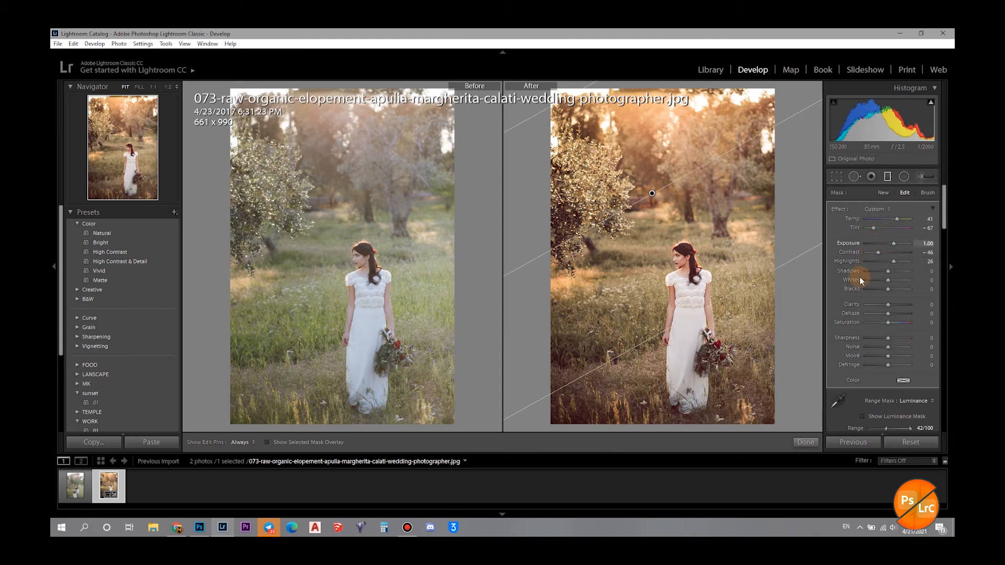
drag(893, 243, 897, 243)
click(806, 443)
click(885, 292)
- Set the post-crop vignette to Amount -26, Midpoint 70, Roundness -31 and Feather 67
drag(945, 231, 948, 420)
mouse_move(897, 331)
mouse_down()
mouse_move(881, 331)
mouse_move(895, 338)
mouse_up()
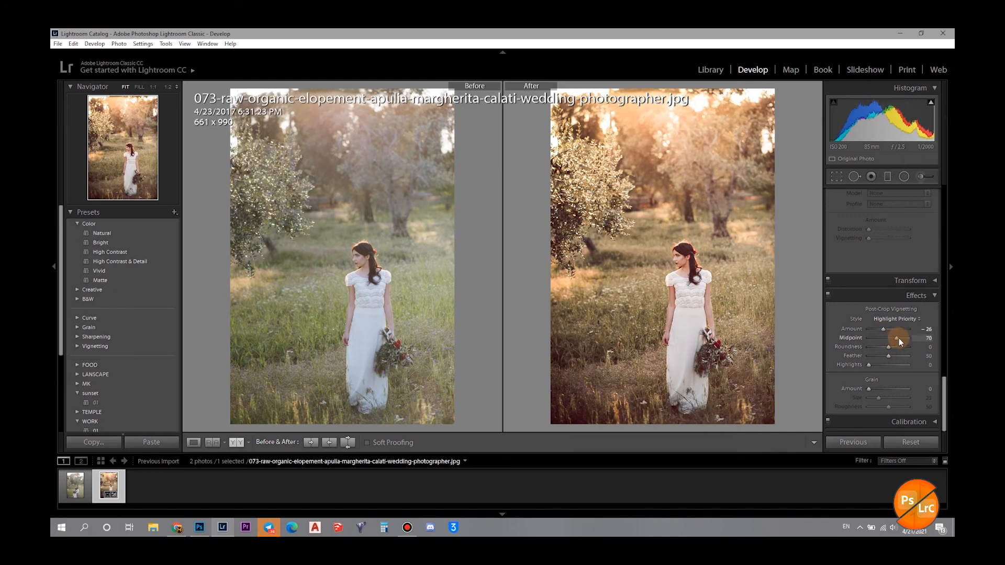
drag(892, 347, 886, 347)
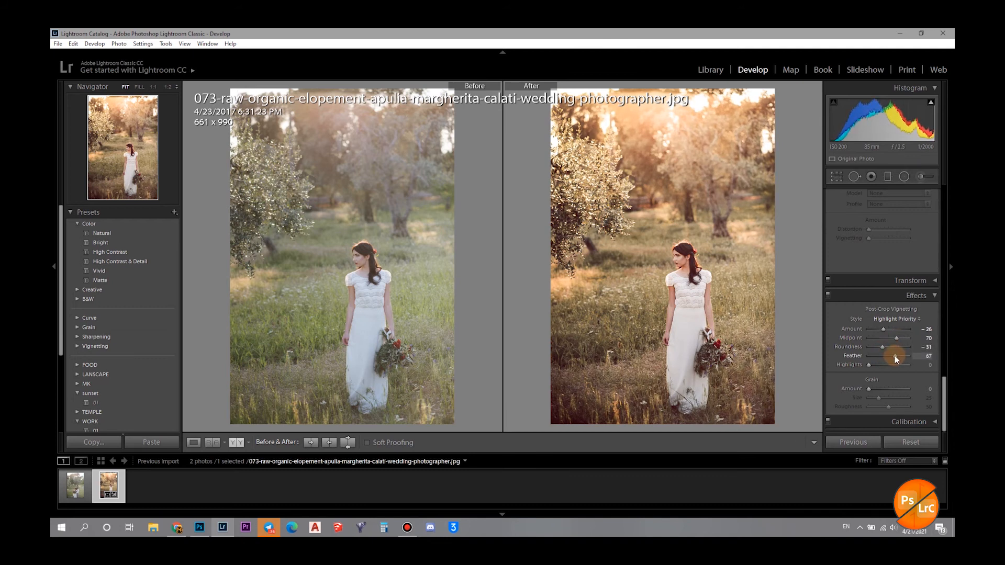
- Examine the graded portrait up close and compare it with the unedited couple photo
click(684, 276)
click(685, 276)
click(75, 484)
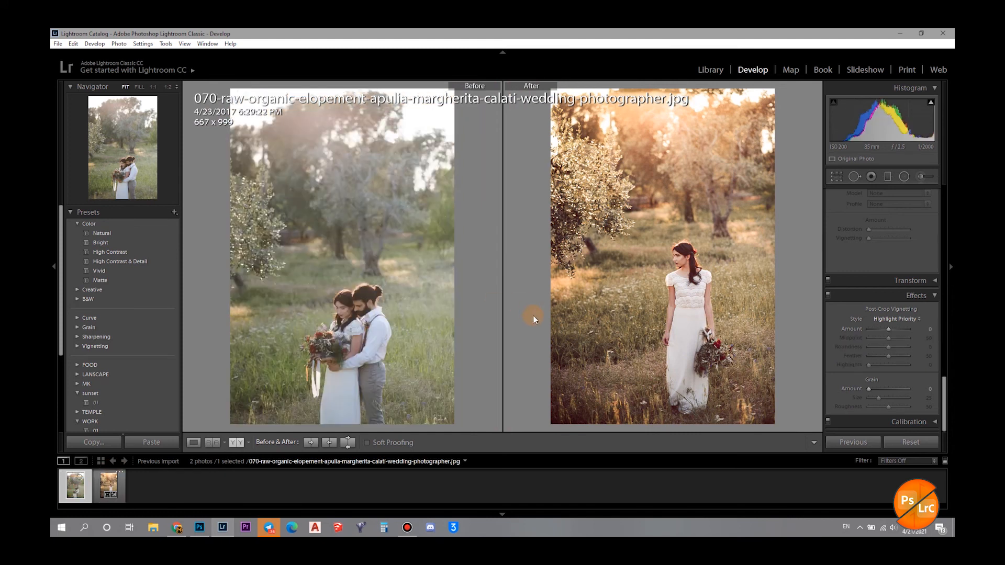
click(108, 482)
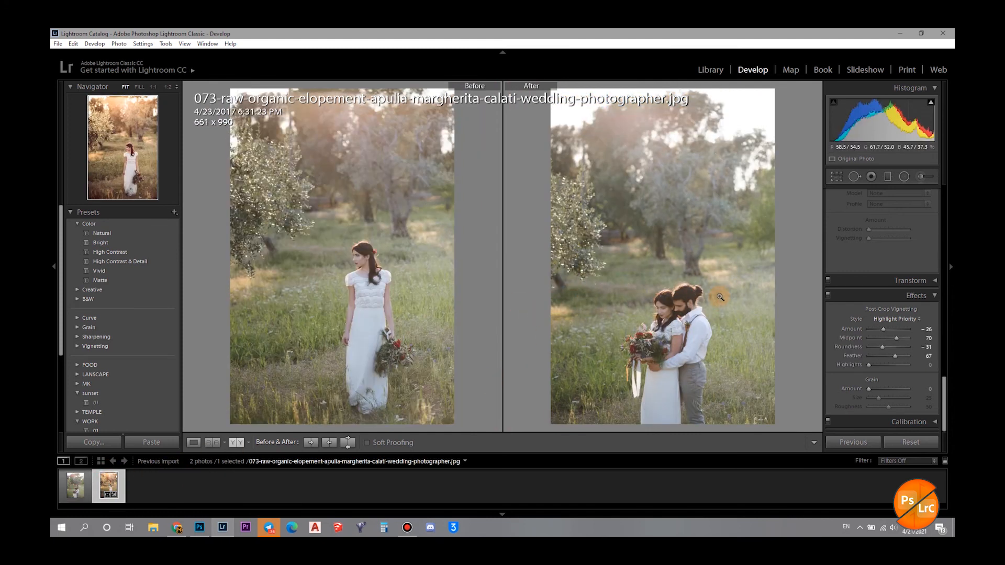
right_click(723, 274)
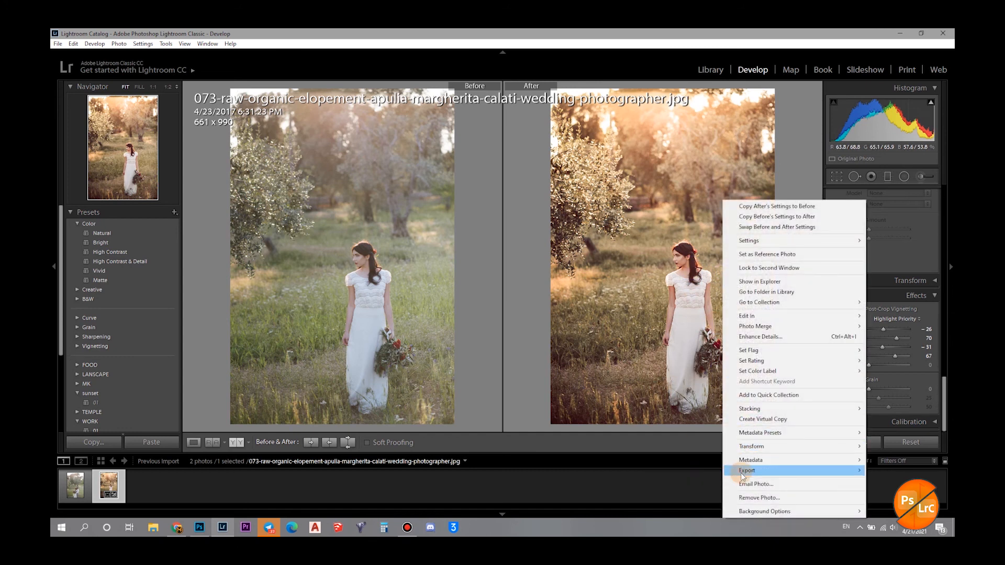
click(166, 498)
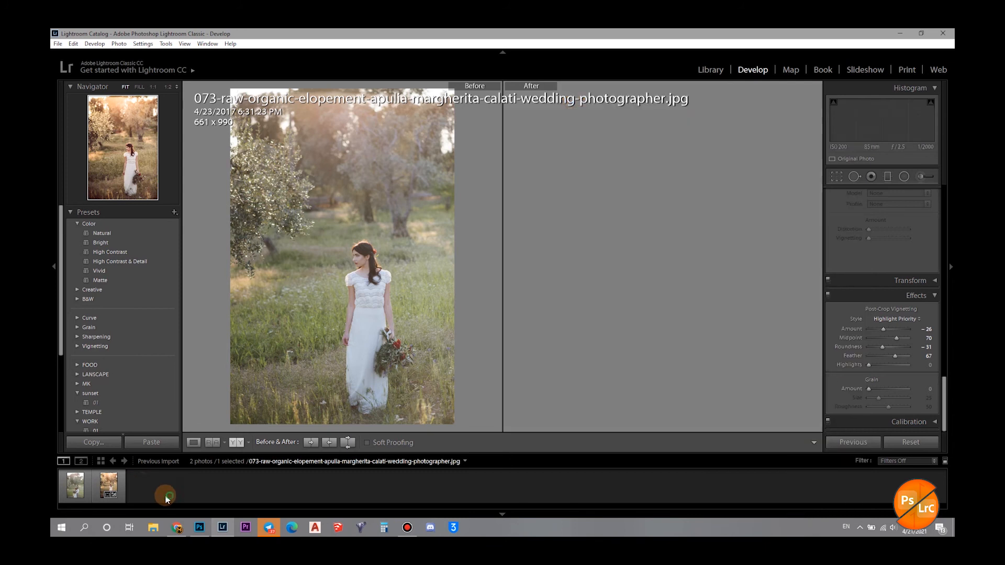
- Synchronize the graded portrait's develop settings, excluding local adjustments, to the couple photo and display that photo
click(103, 489)
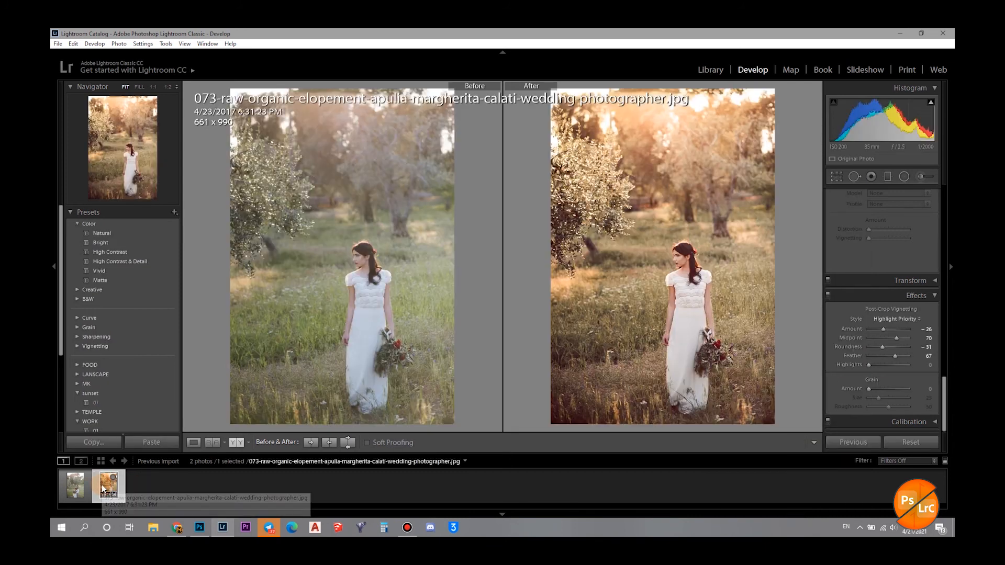
click(845, 426)
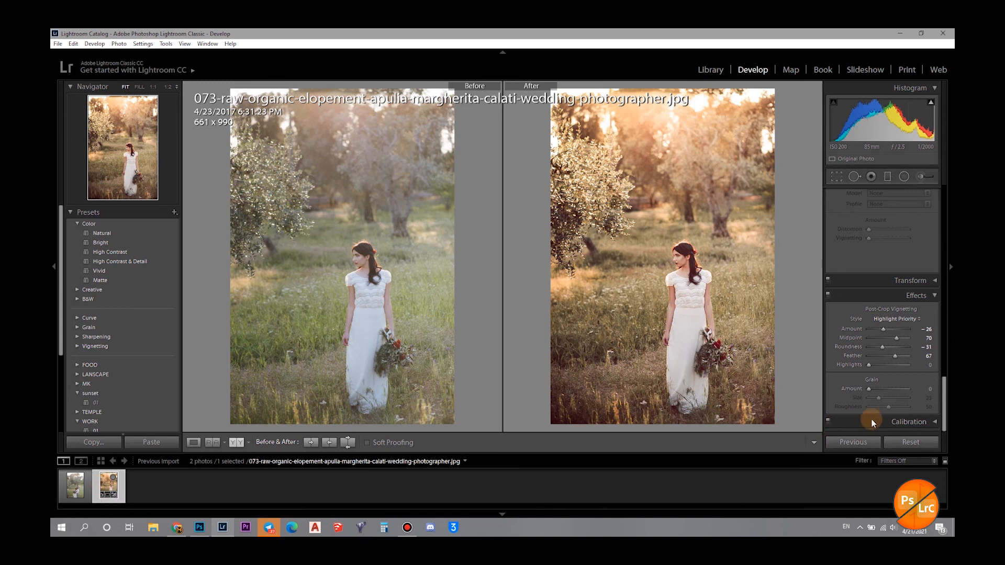
key(ctrl+a)
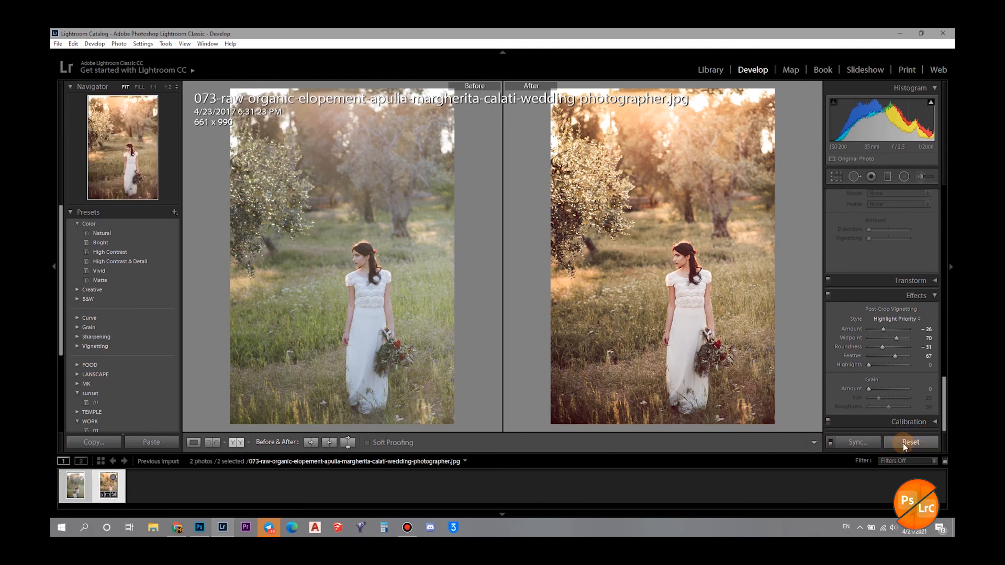
click(832, 444)
click(831, 443)
click(857, 443)
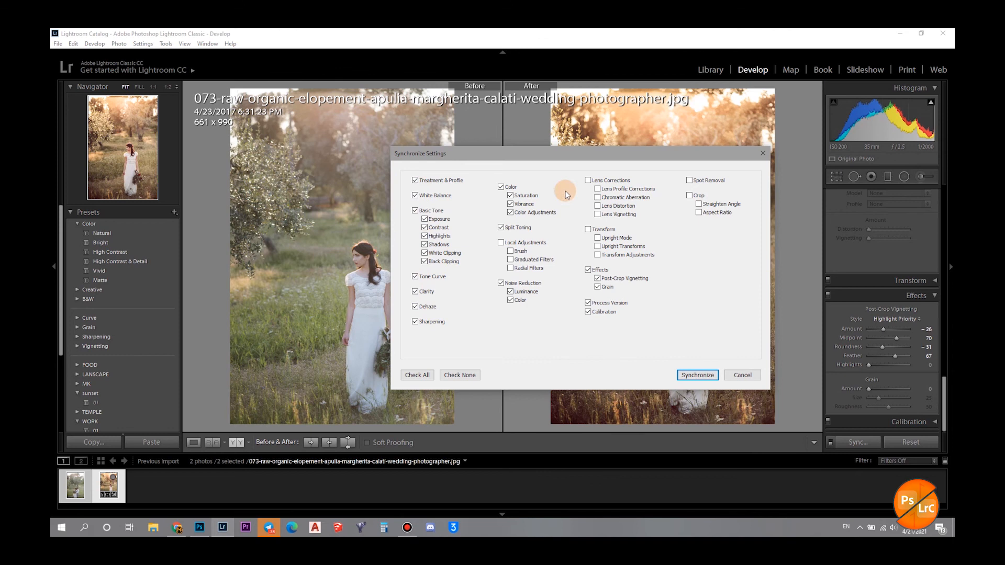
click(698, 375)
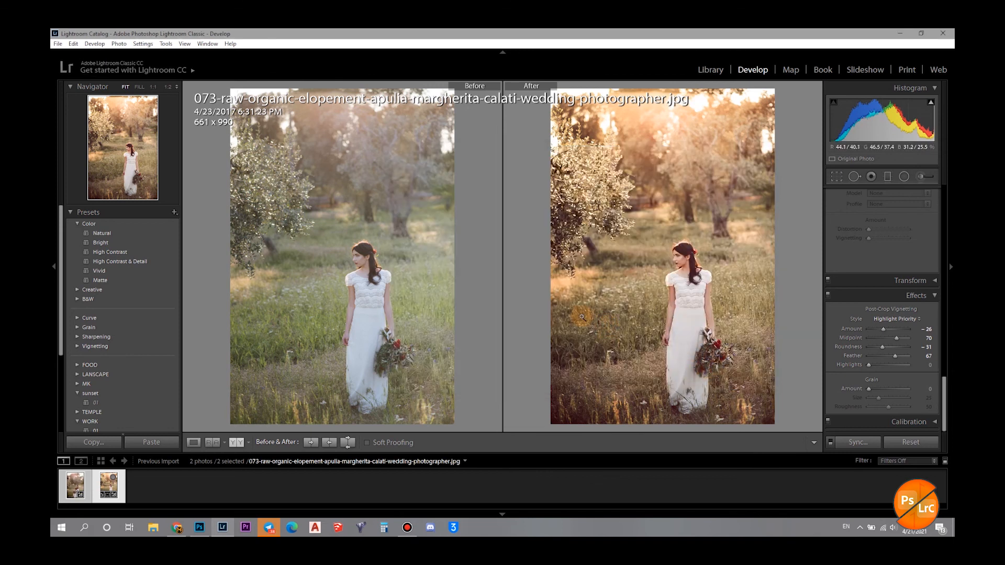
click(74, 486)
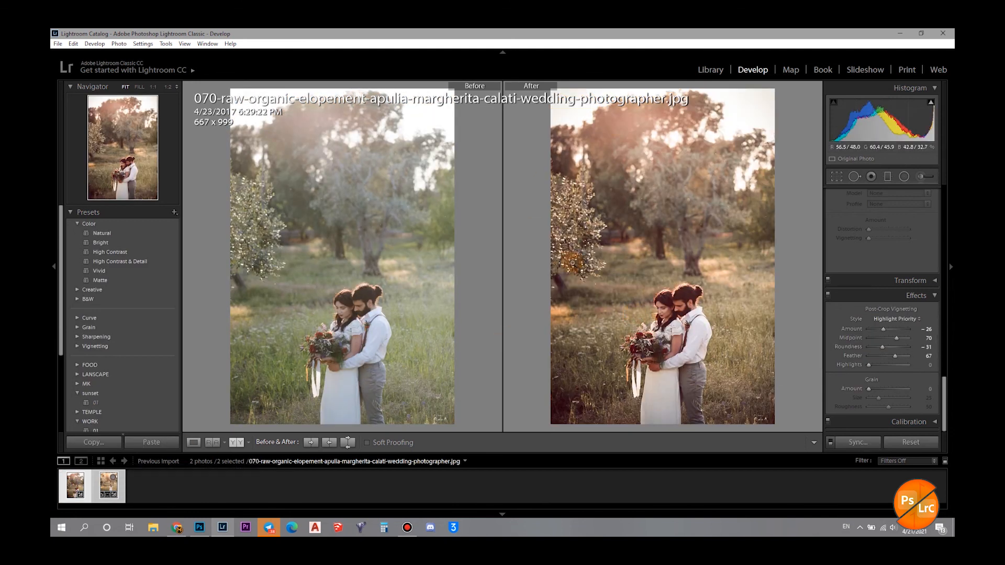
click(75, 487)
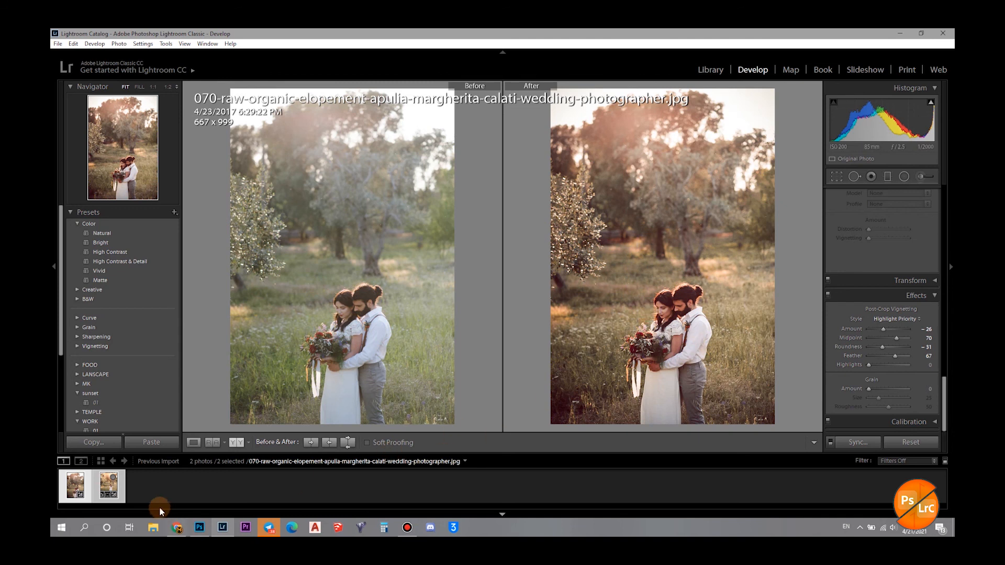
- Start exporting both selected photos to the hard drive and choose the desktop folder New folder (3) as destination
right_click(108, 490)
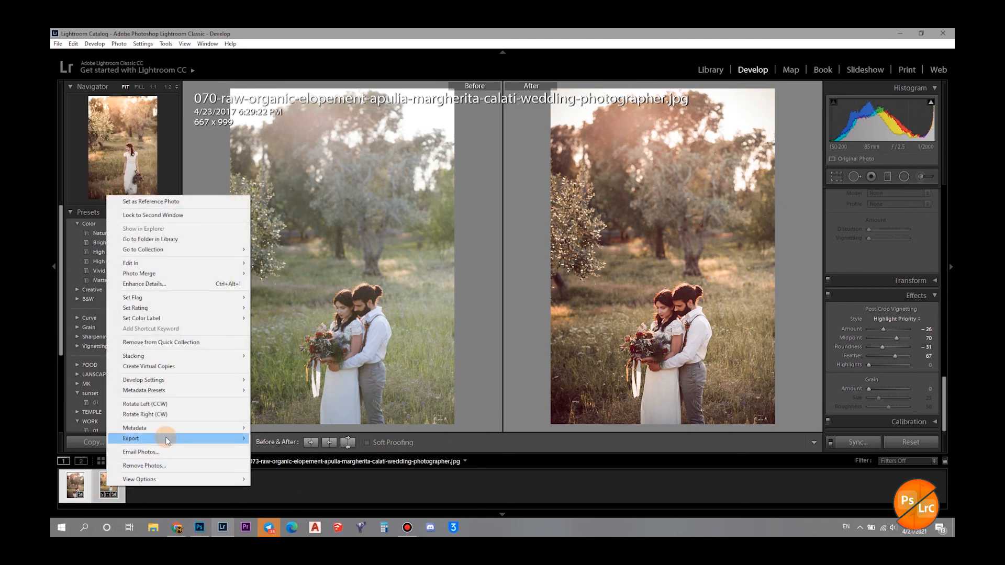
mouse_move(165, 439)
click(260, 439)
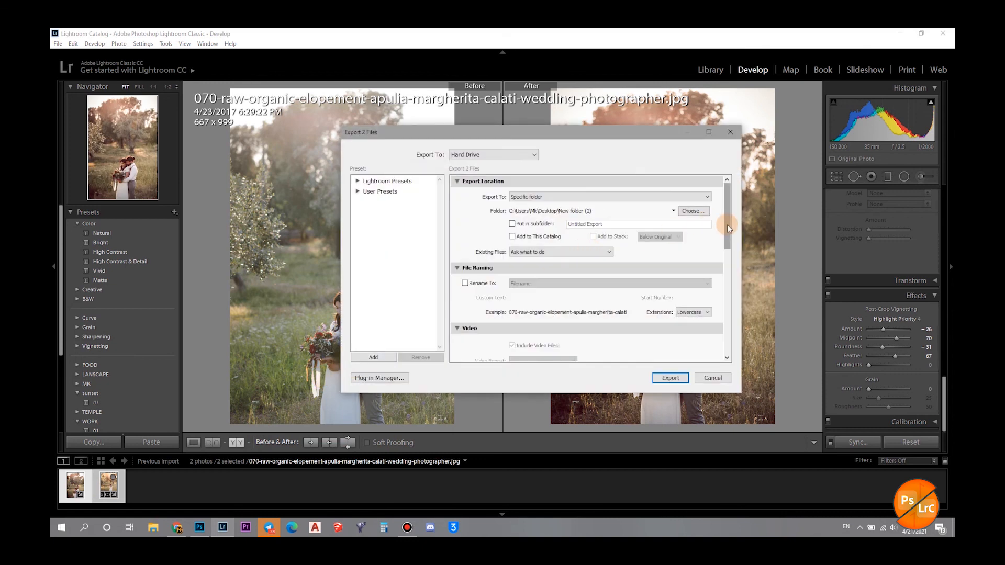
click(572, 211)
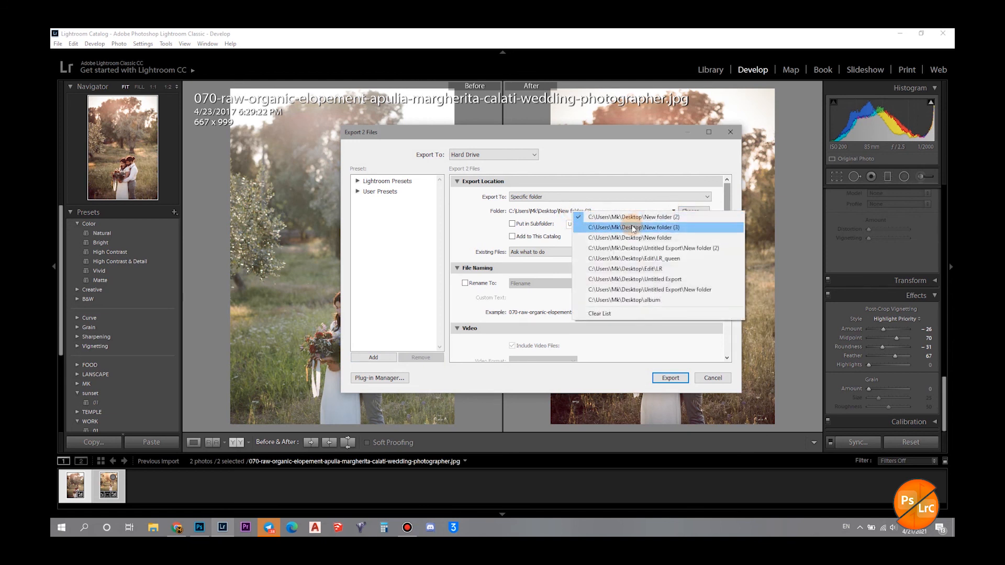
click(697, 227)
- Set the export's image sizing to resize to fit Dimensions and export both photos
drag(727, 221, 740, 304)
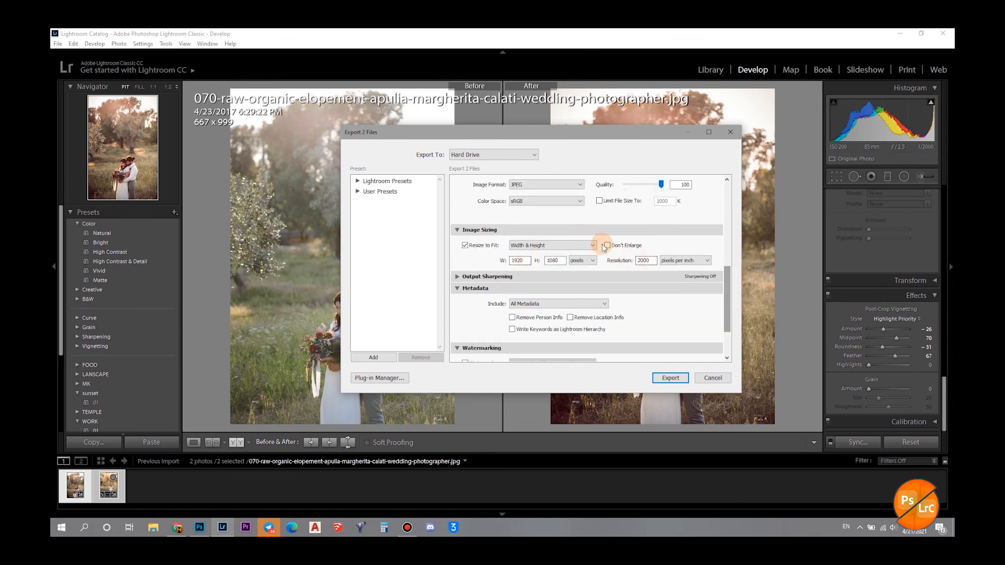
click(582, 246)
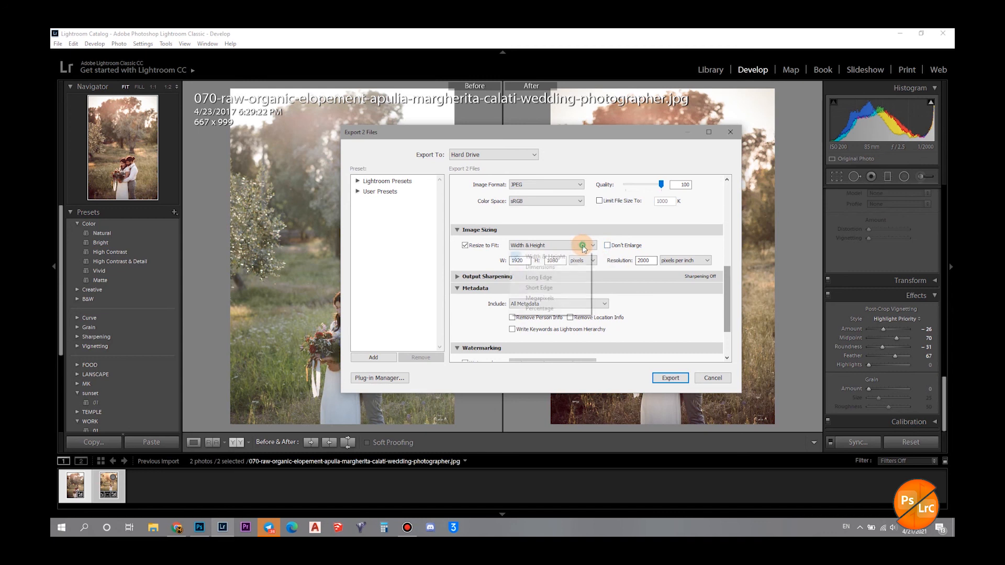
click(559, 269)
click(657, 261)
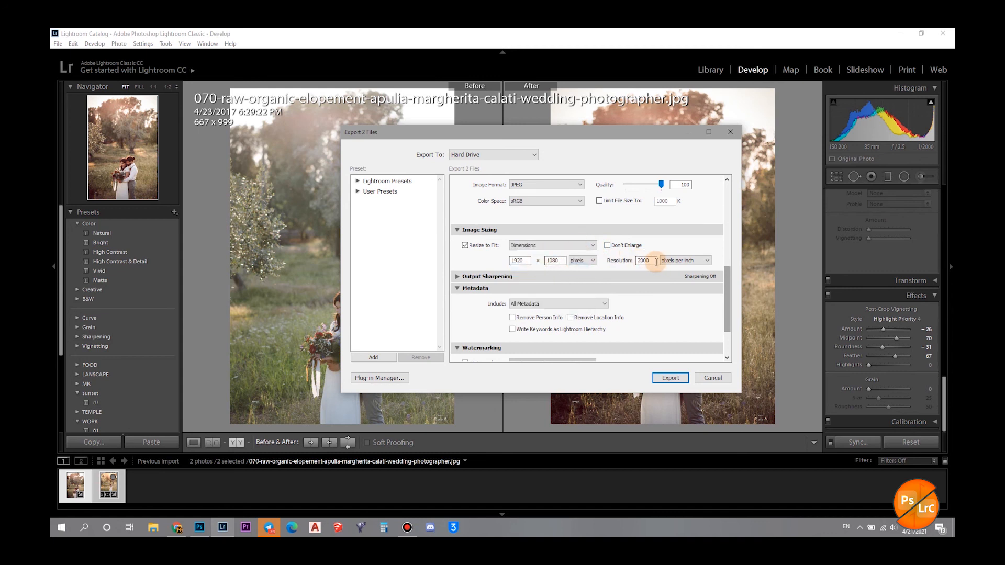
click(671, 378)
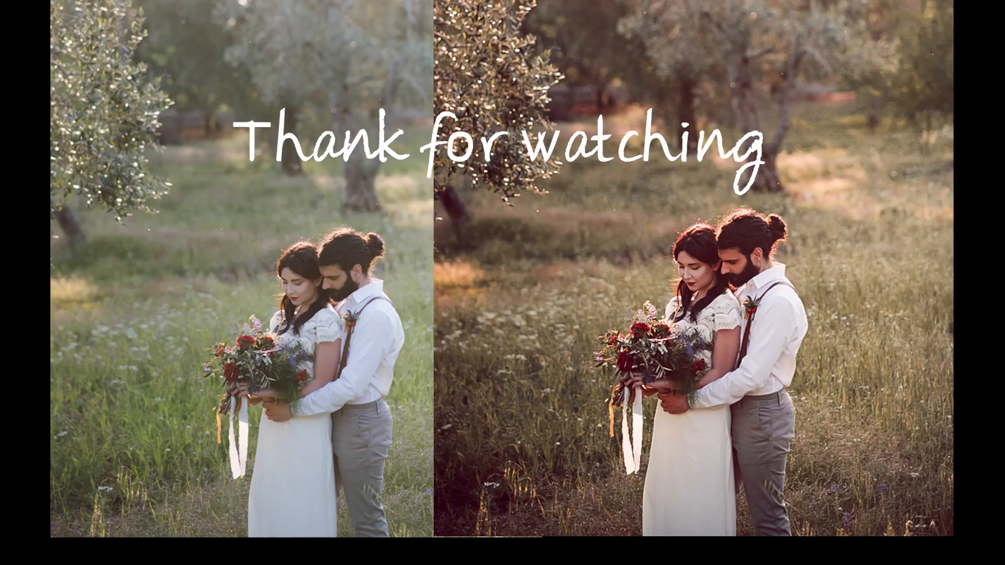